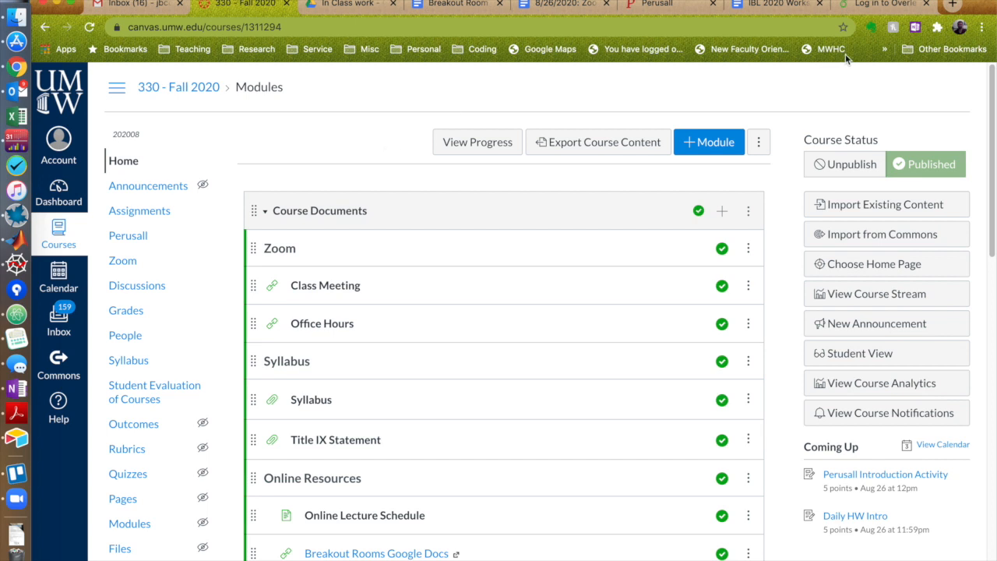
# Switch to the Overleaf login page and log in with the account email and password
pyautogui.click(888, 5)
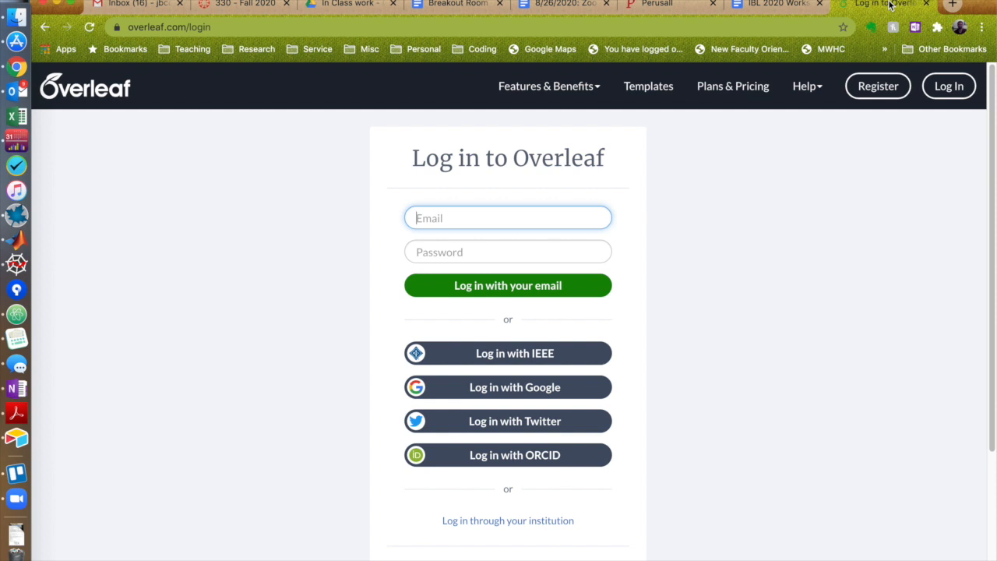
pyautogui.click(130, 29)
pyautogui.click(282, 286)
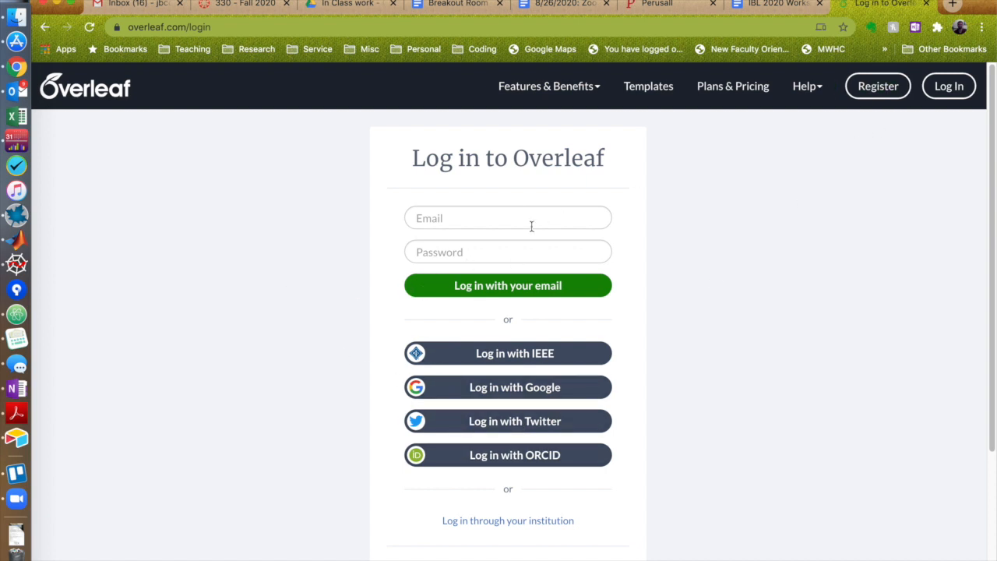
pyautogui.click(484, 219)
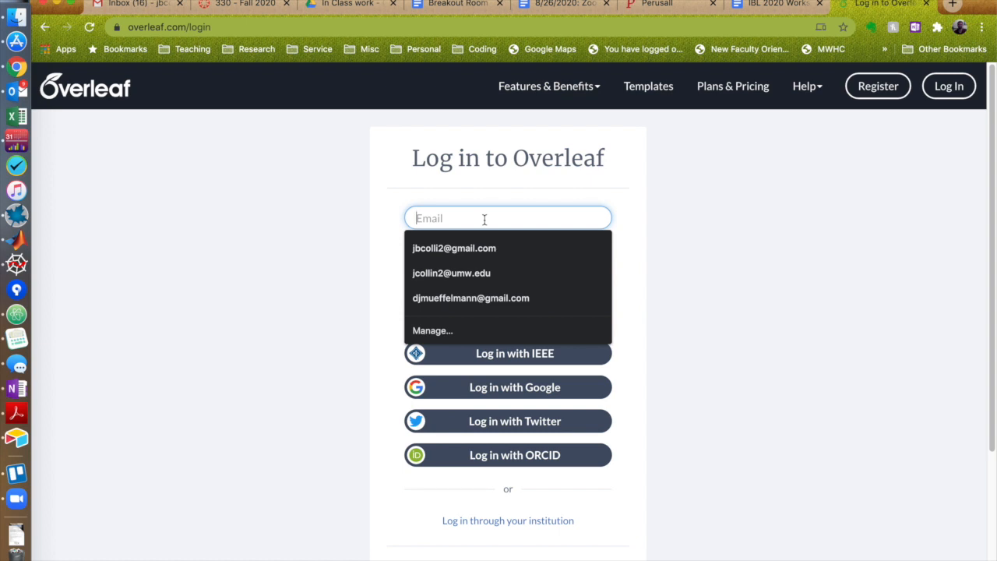
pyautogui.press('Down')
pyautogui.press('Tab')
pyautogui.write('••••••••')
pyautogui.press('Return')
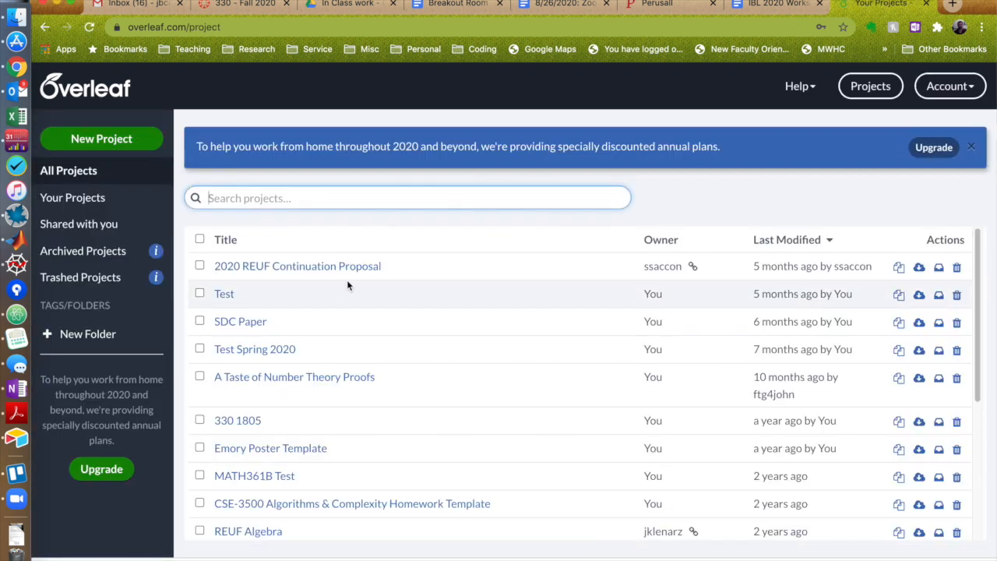
# Create a blank project named "Test Fall 2020"
pyautogui.click(120, 141)
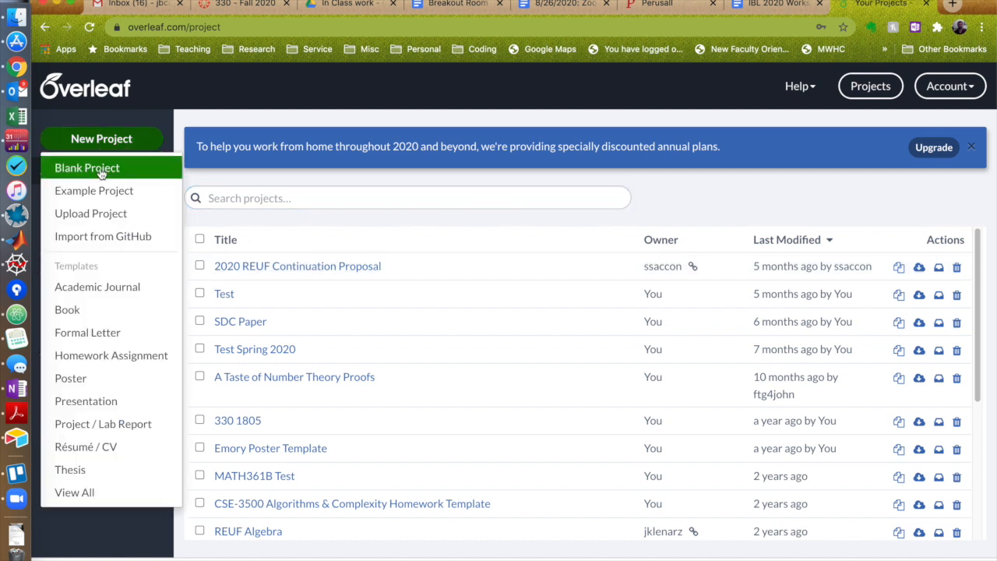
pyautogui.click(101, 171)
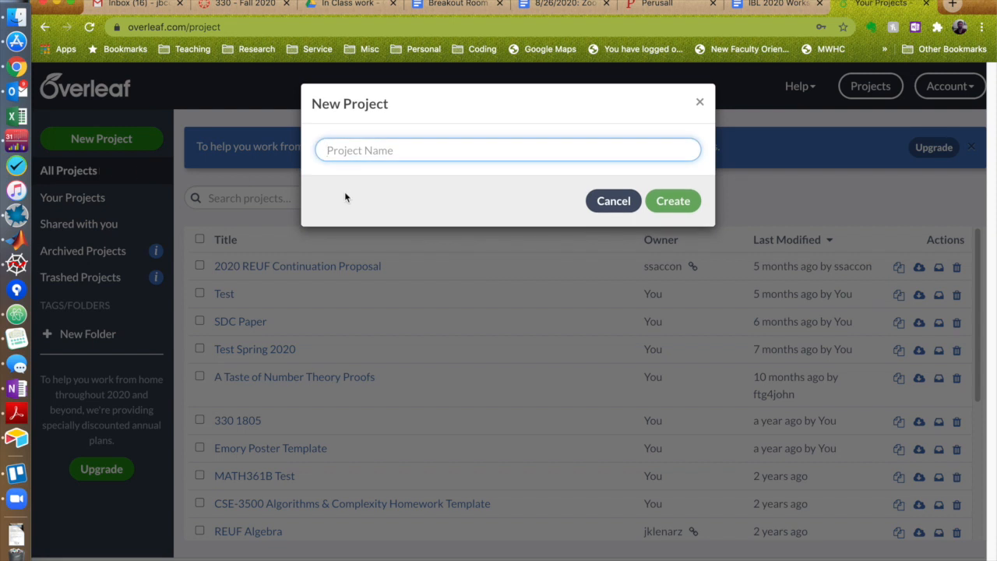
pyautogui.write('Test Fall 2020')
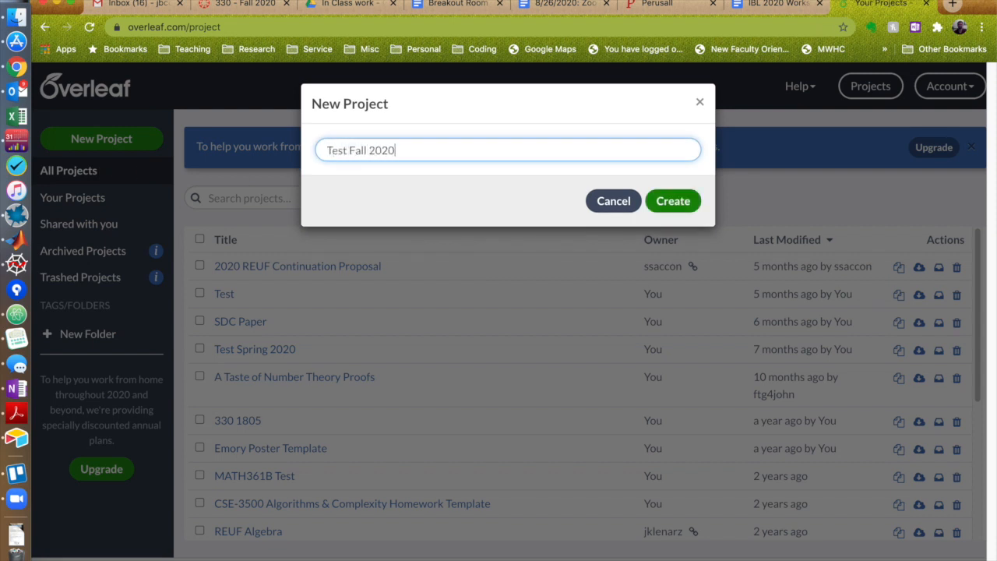
pyautogui.press('Return')
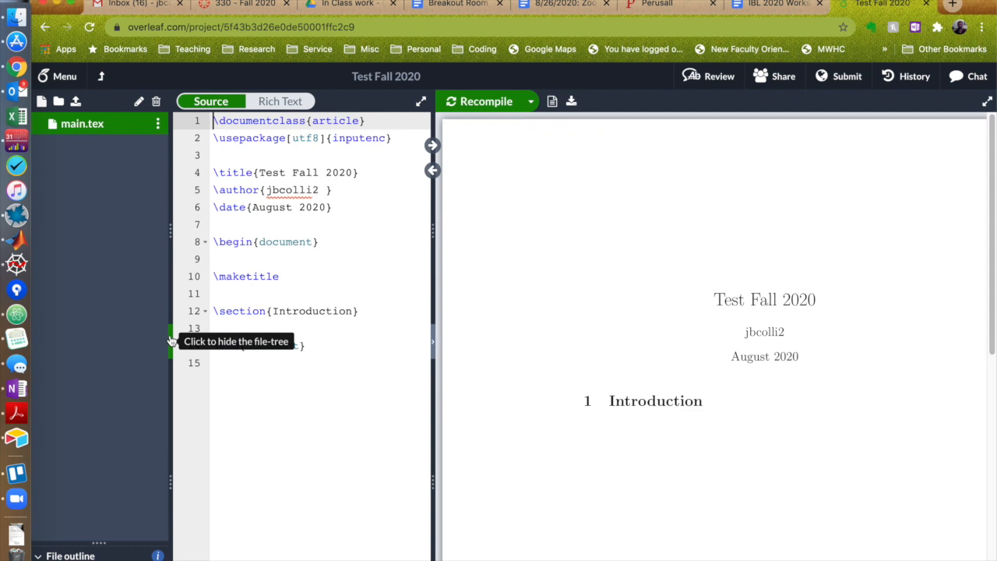
# Hide the project's file tree and widen the source editor against the PDF preview
pyautogui.click(170, 337)
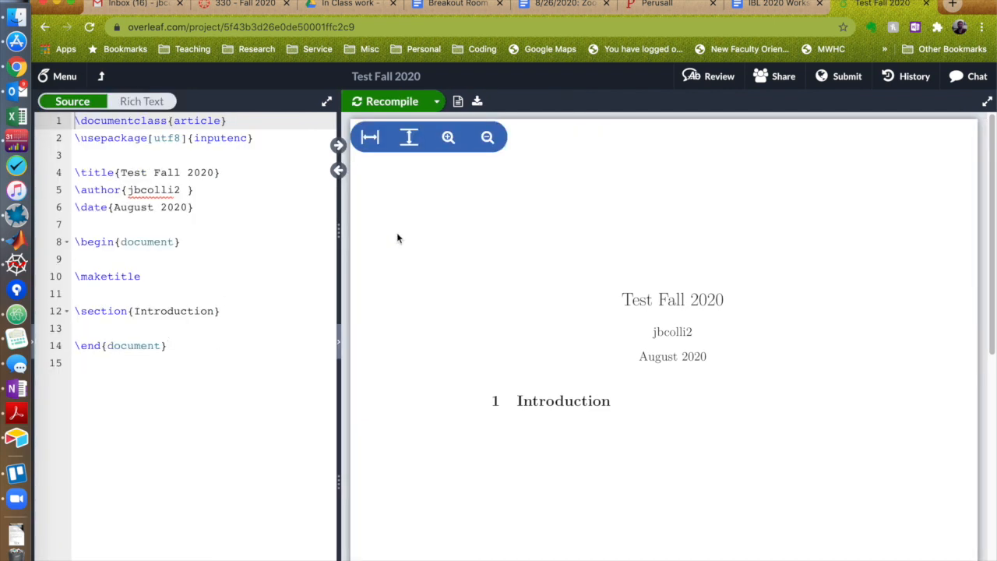
pyautogui.moveTo(338, 250); pyautogui.dragTo(433, 249)
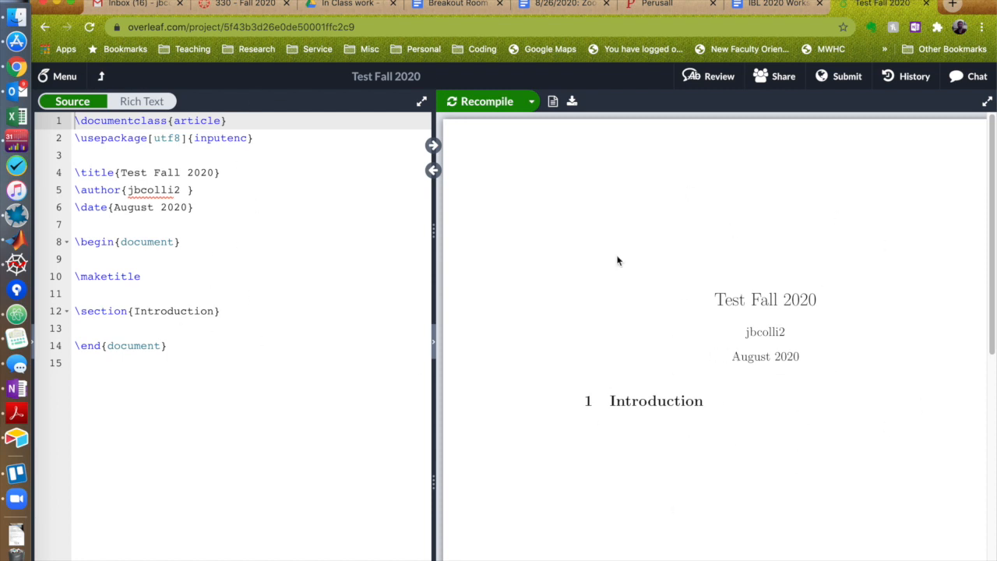
# Switch to the 330 - Fall 2020 course in Canvas and open the Latex Template file linked on the Latex page
pyautogui.click(247, 11)
pyautogui.scroll(-6, 273, 292)
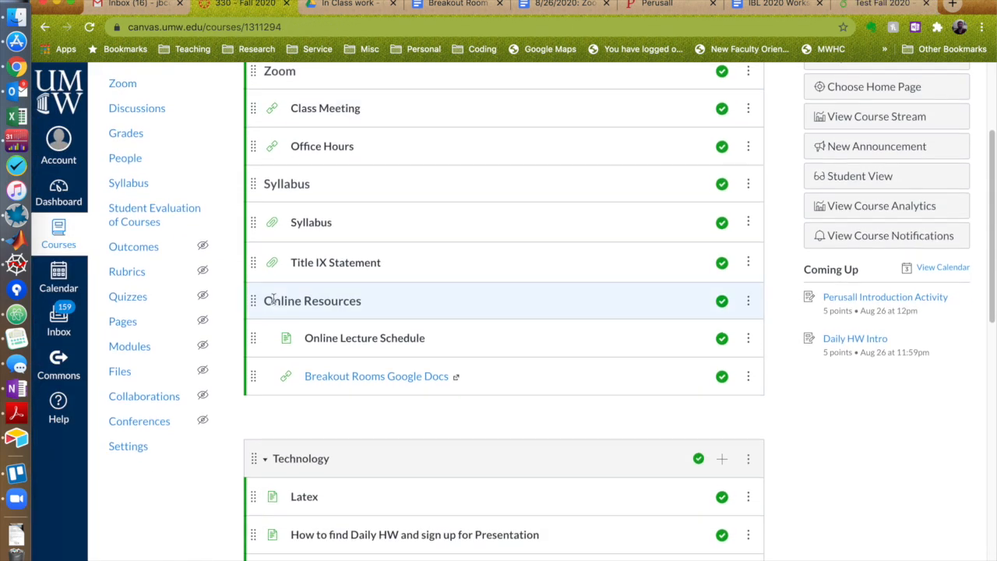
pyautogui.scroll(-1, 272, 299)
pyautogui.scroll(2, 276, 289)
pyautogui.click(295, 245)
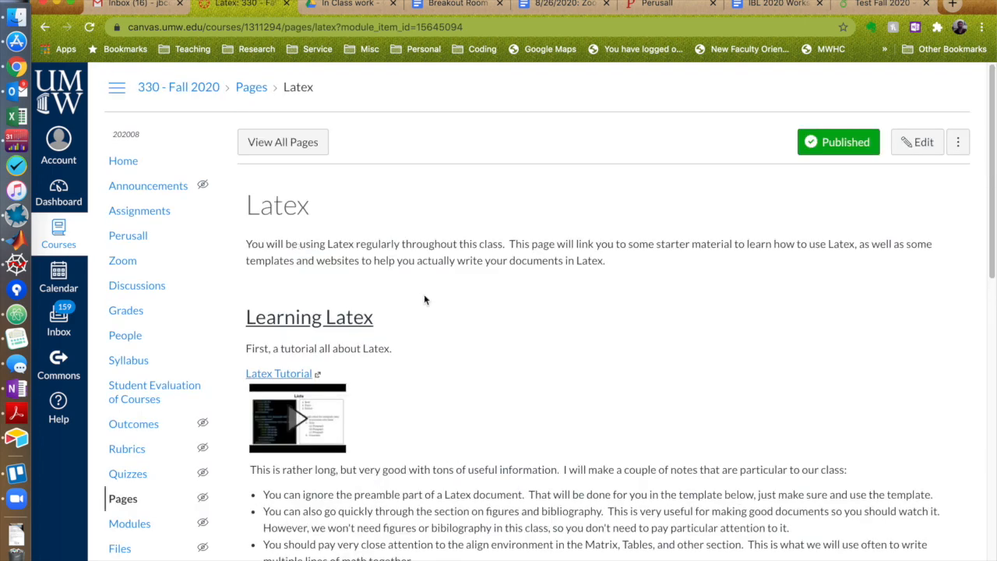
pyautogui.scroll(-15, 452, 323)
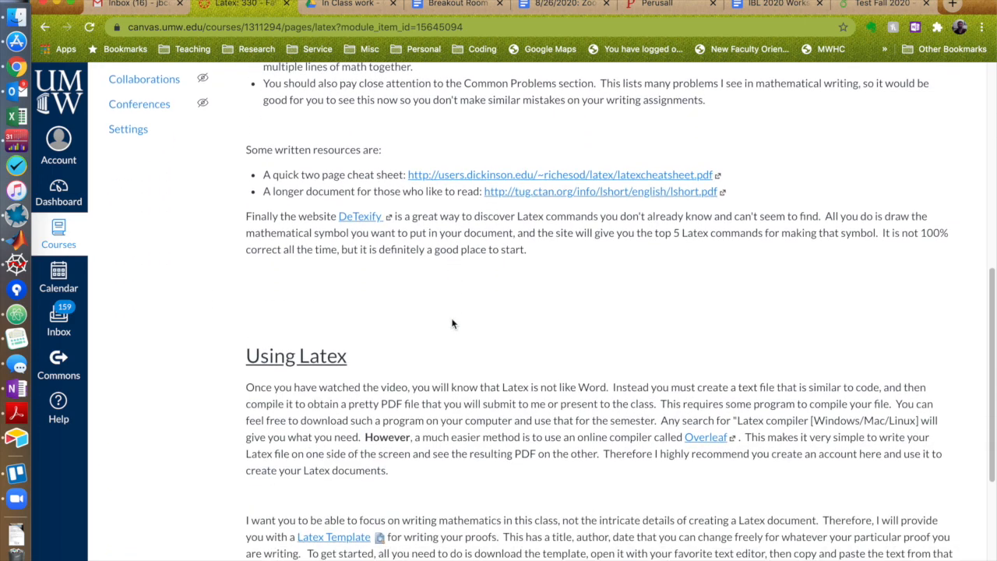
pyautogui.scroll(-2, 451, 323)
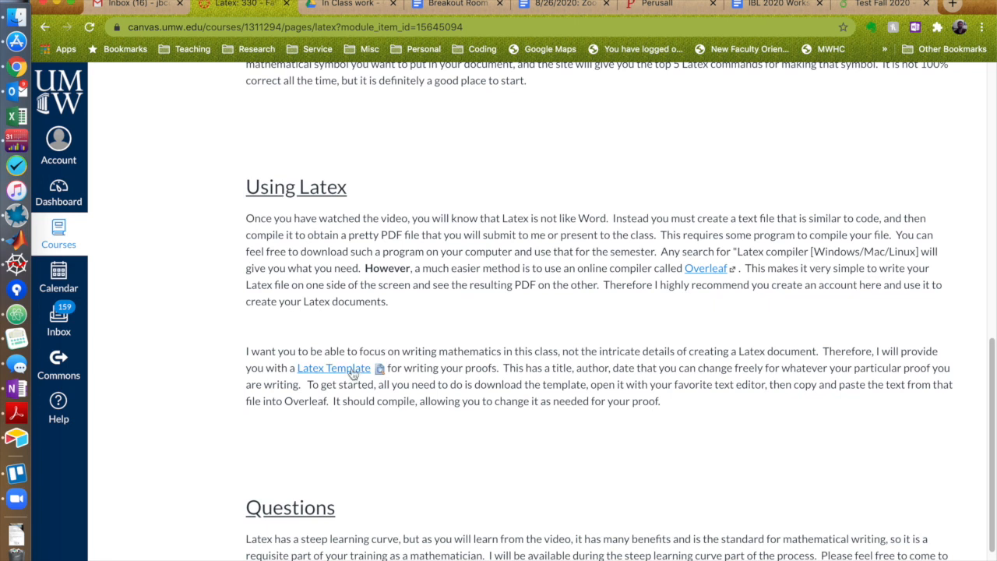
pyautogui.click(351, 369)
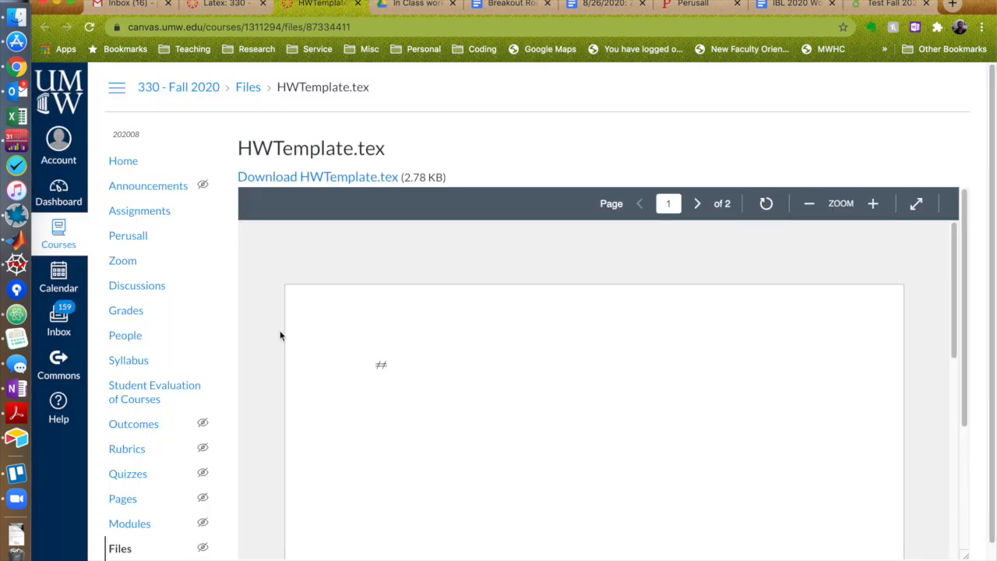
# Download HWTemplate.tex into the 330 - Proofs folder as "HWTemplate (1)"
pyautogui.scroll(-5, 280, 331)
pyautogui.scroll(5, 280, 336)
pyautogui.click(320, 178)
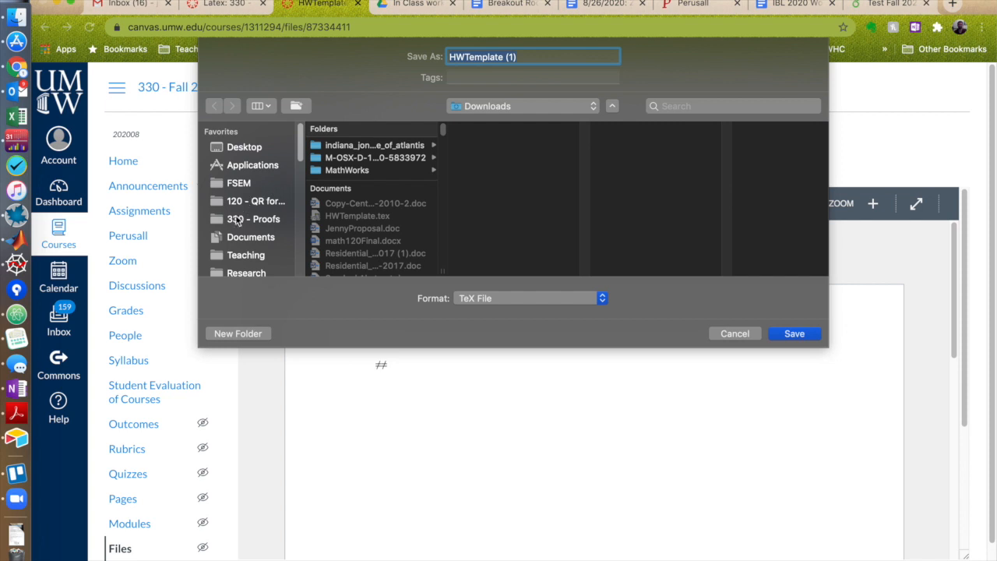
pyautogui.click(237, 220)
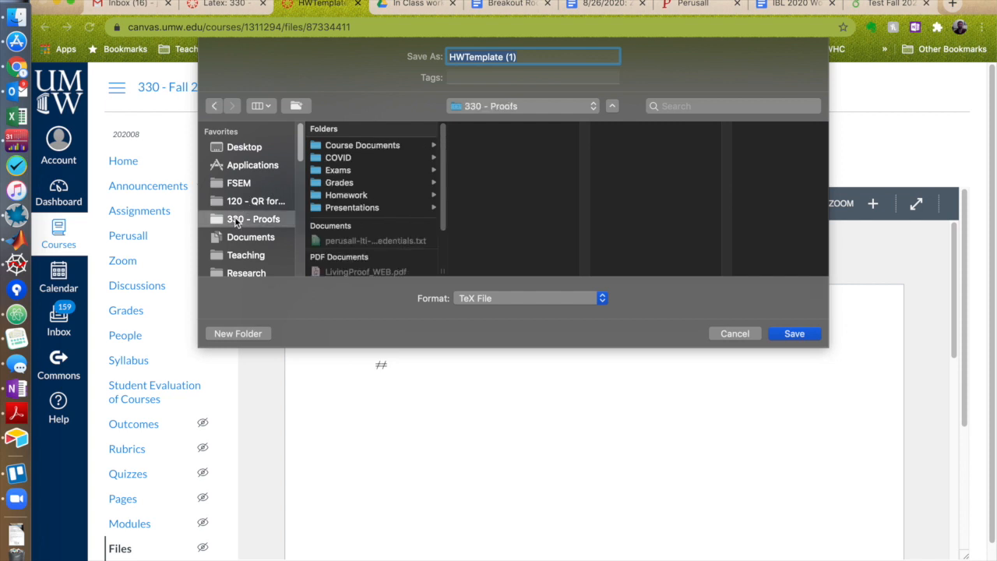
pyautogui.click(794, 333)
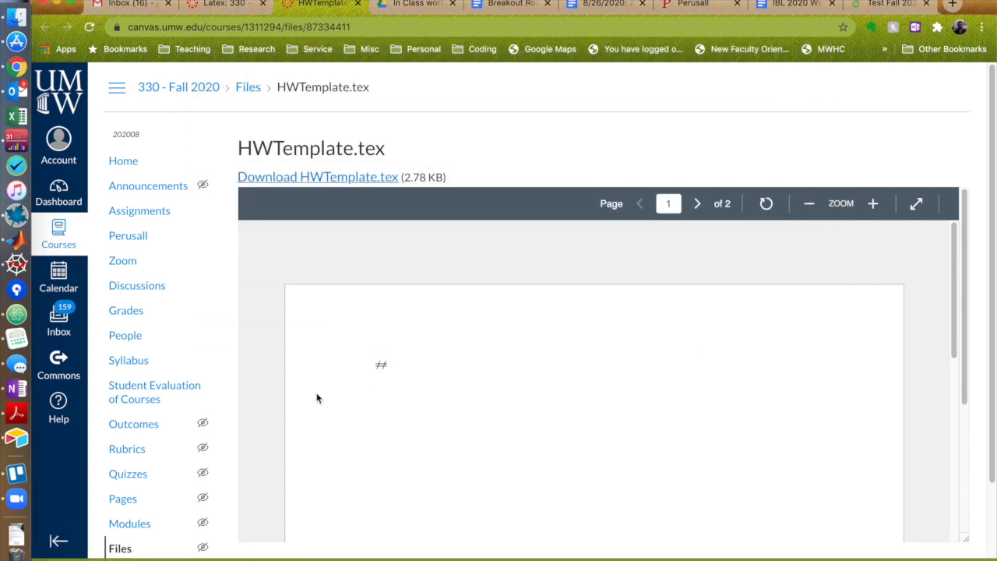
# Switch to the Atom text editor and open HWTemplate (1).tex from the 330 - Proofs folder
pyautogui.click(17, 314)
pyautogui.click(86, 1)
pyautogui.click(97, 21)
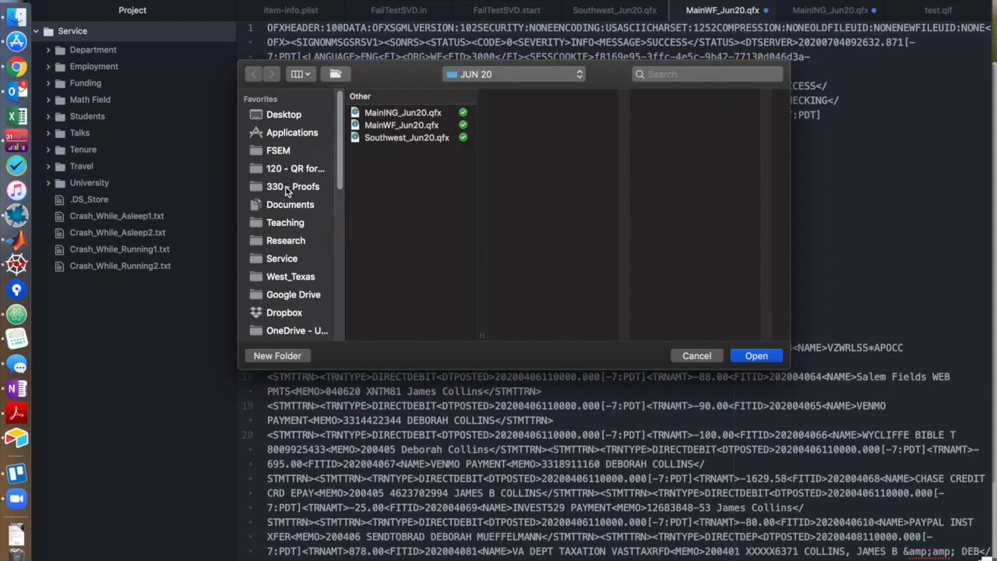
pyautogui.click(288, 187)
pyautogui.click(412, 209)
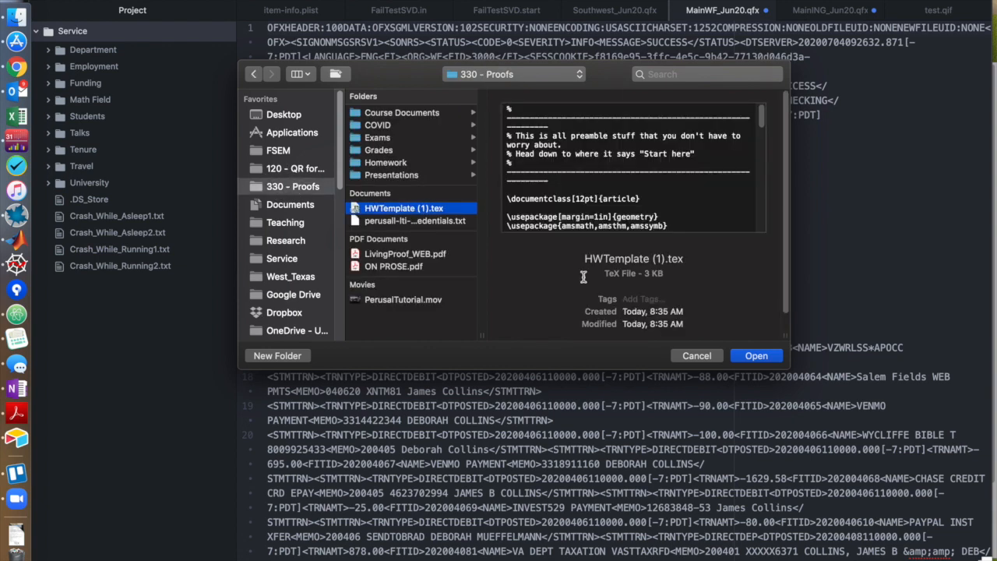
pyautogui.click(756, 357)
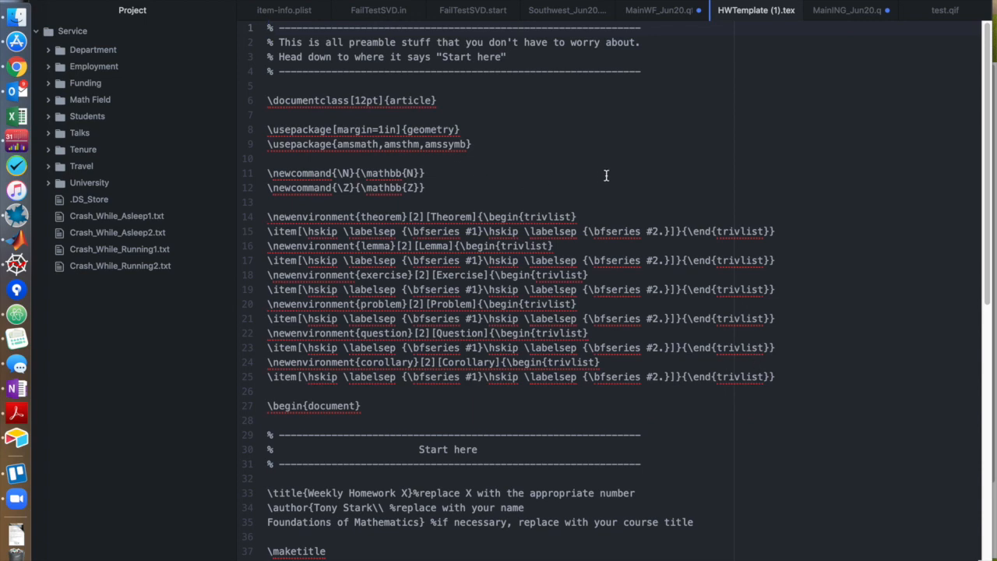
# Copy the entire template text and replace all the source code of the Test Fall 2020 project in Overleaf with it
pyautogui.scroll(-10, 606, 175)
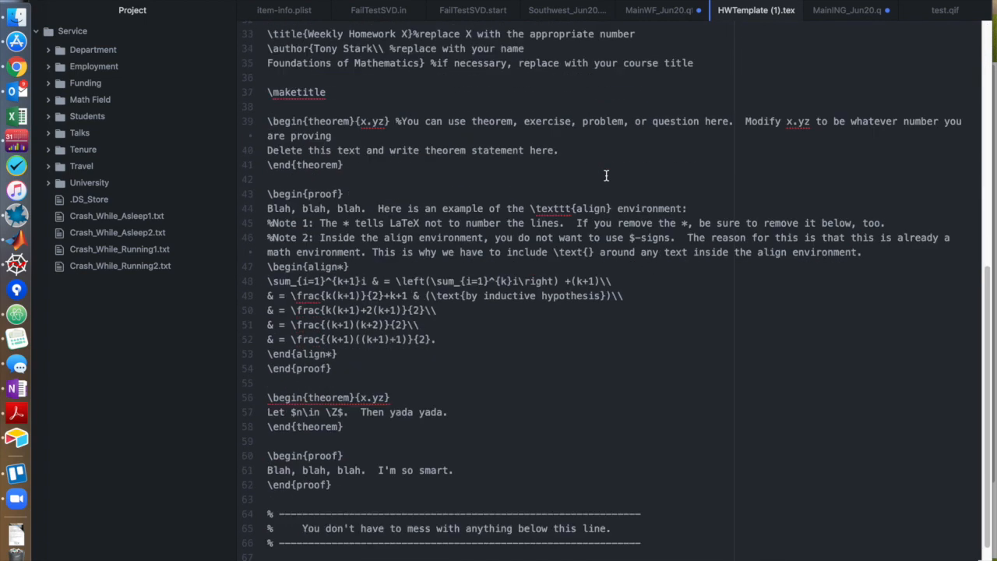
pyautogui.scroll(10, 606, 175)
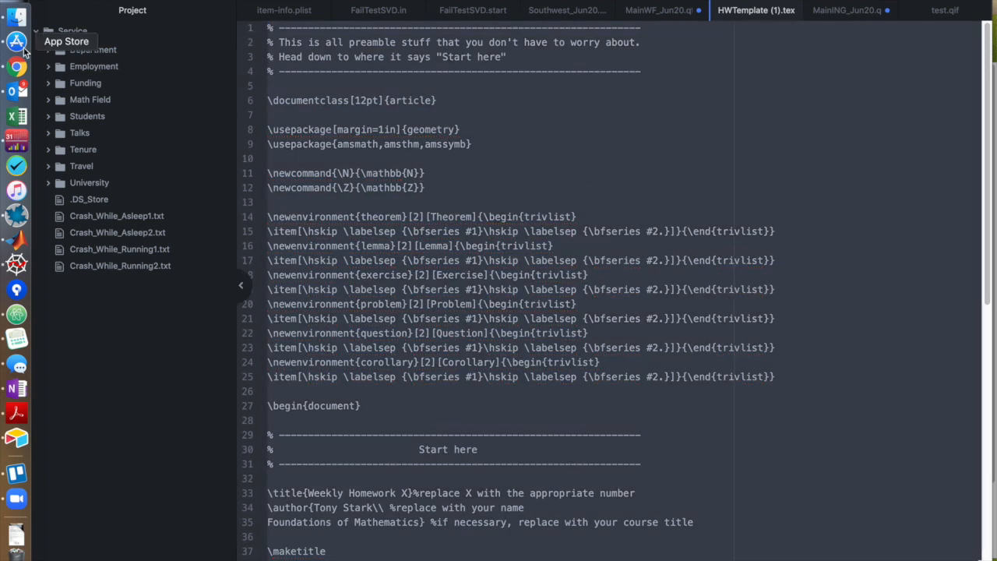
pyautogui.click(18, 69)
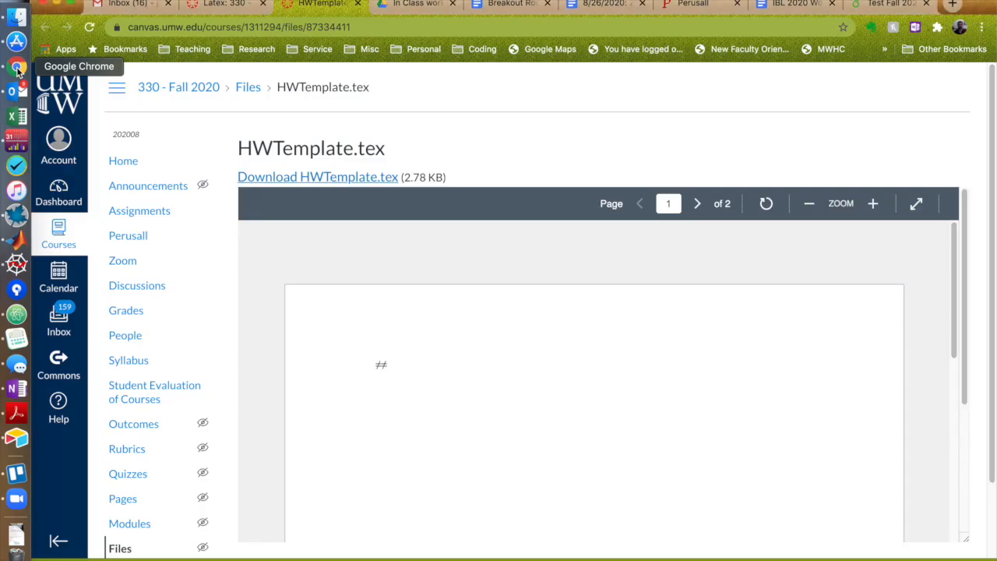
pyautogui.click(878, 6)
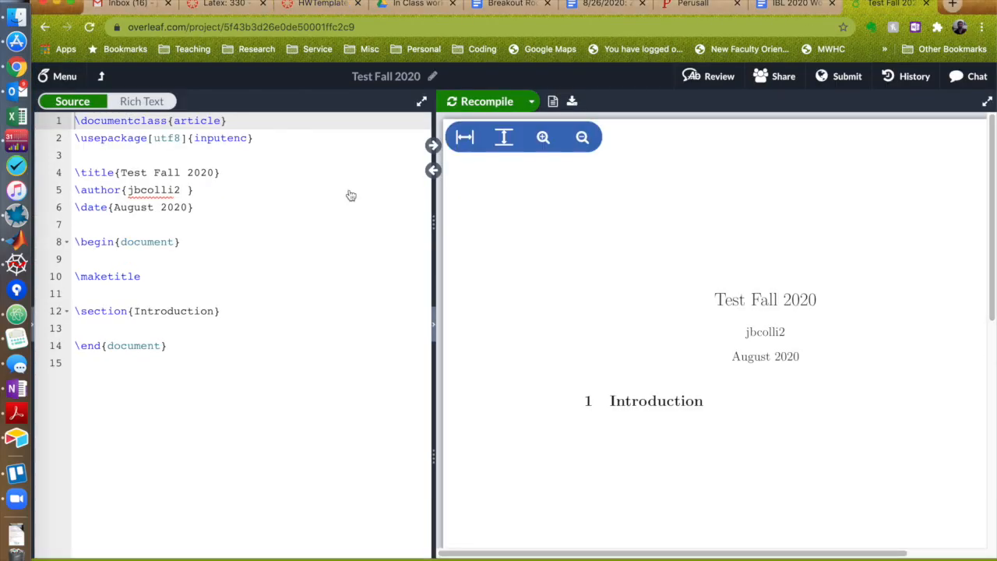
pyautogui.click(288, 228)
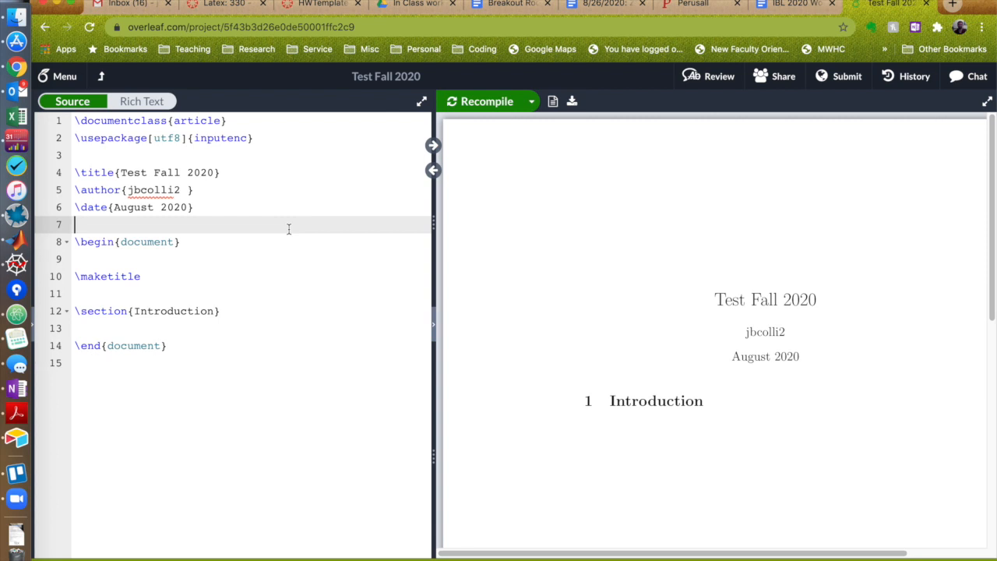
pyautogui.press('super+a')
pyautogui.press('super+v')
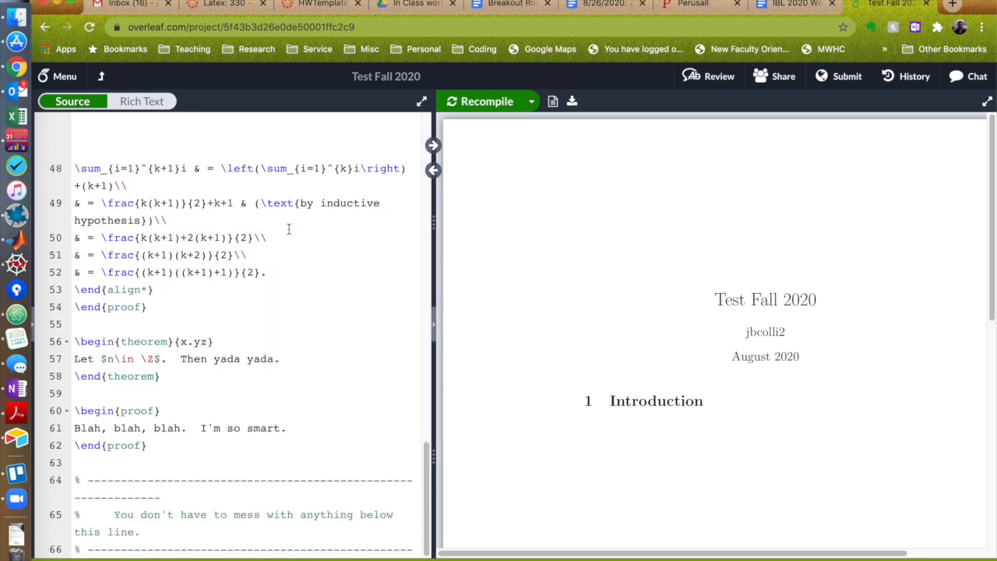
# Recompile the project and look through the template's PDF output
pyautogui.scroll(15, 289, 228)
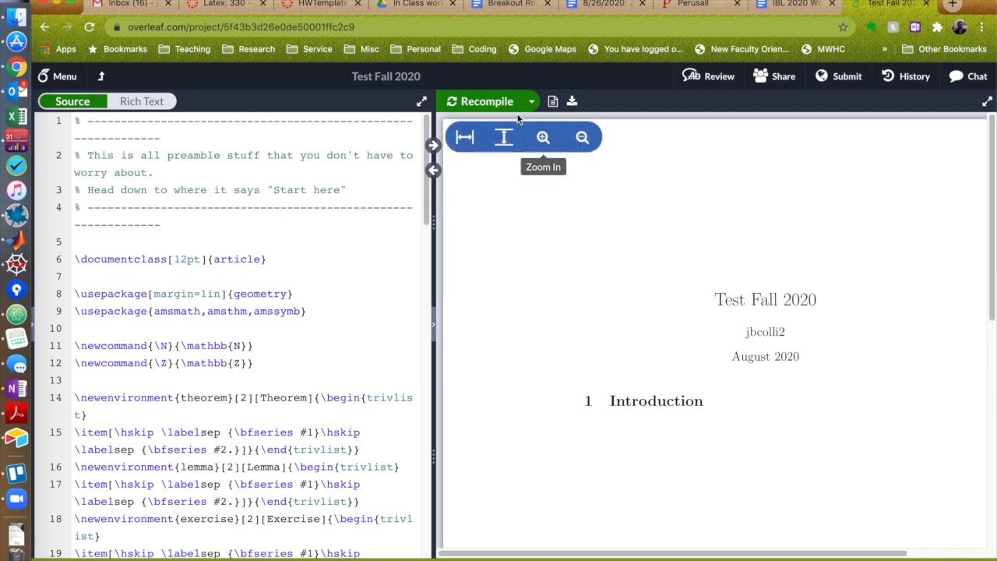
pyautogui.click(486, 101)
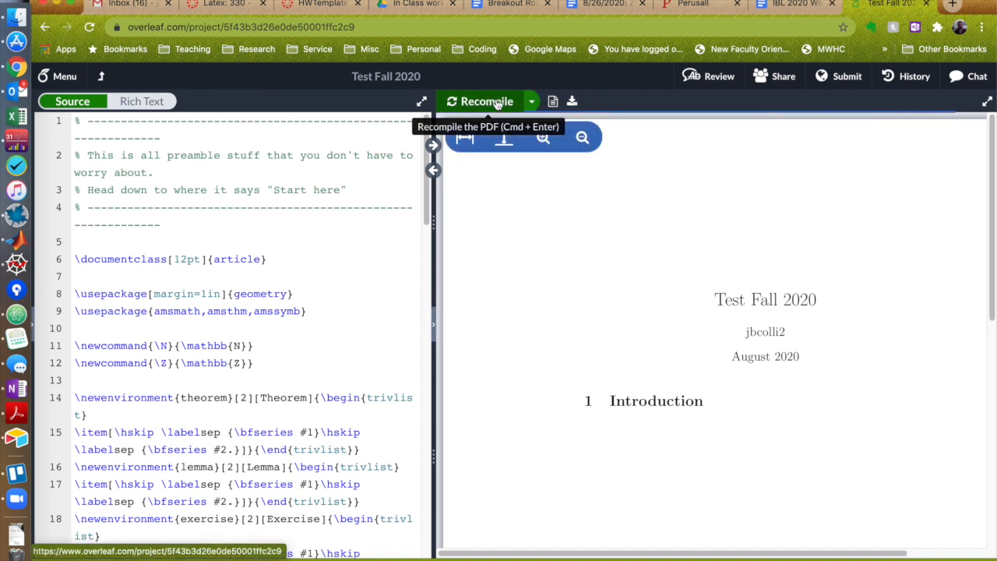
pyautogui.scroll(-10, 717, 296)
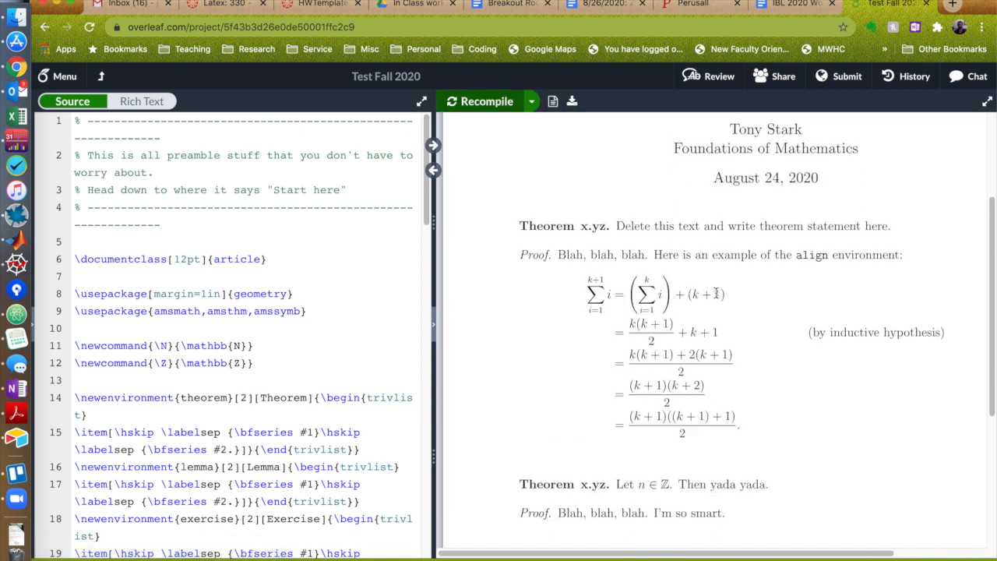
pyautogui.scroll(10, 716, 296)
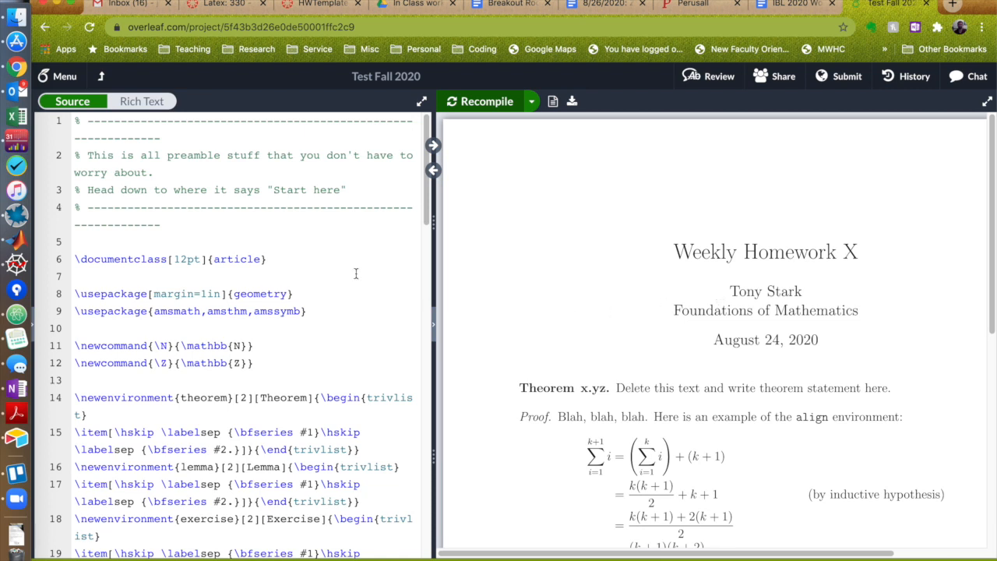
# Replace the title text "Weekly Homework X" in the source with "Presentation"
pyautogui.scroll(-10, 356, 273)
pyautogui.scroll(-3, 356, 272)
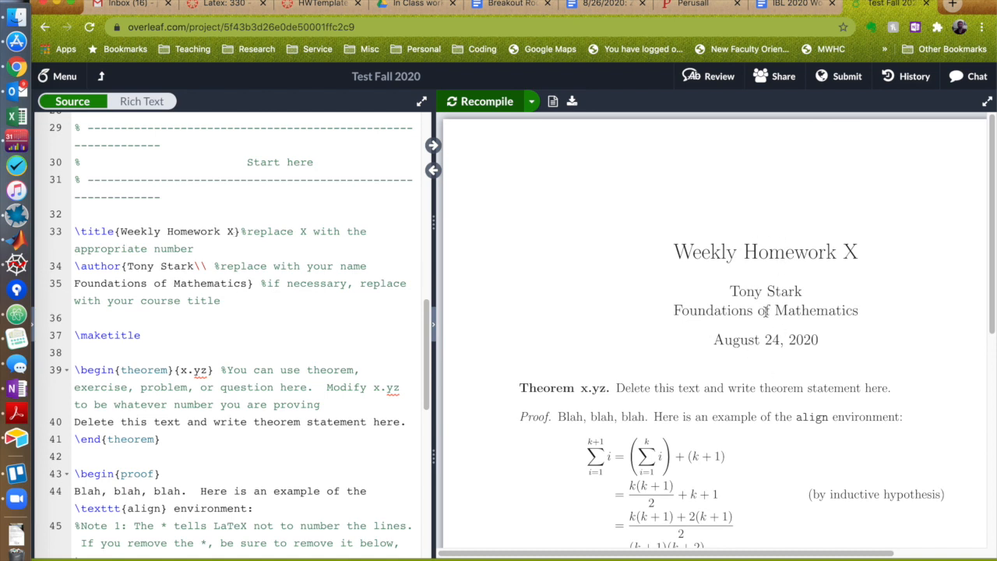
pyautogui.moveTo(236, 231); pyautogui.dragTo(120, 230)
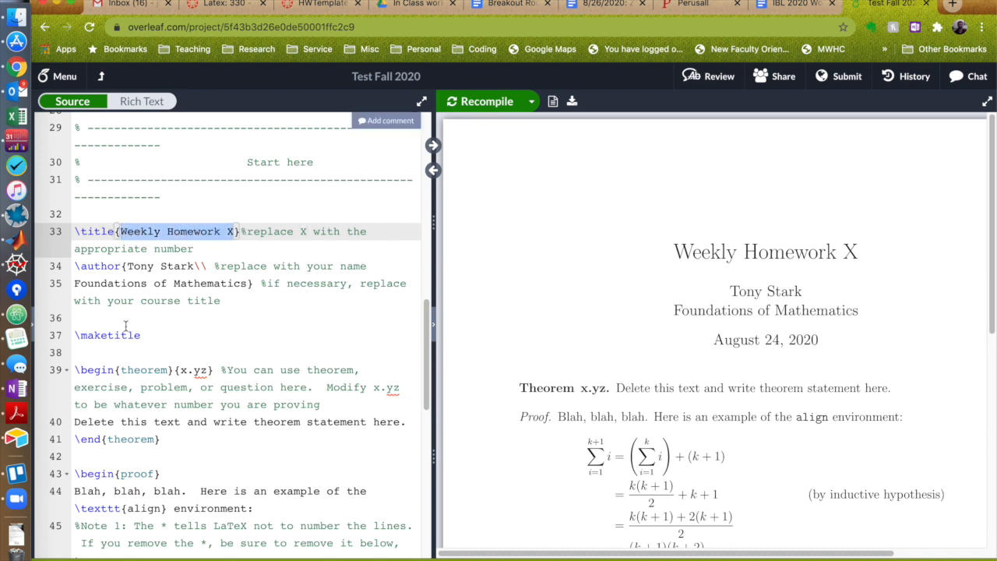
pyautogui.write('Presentat')
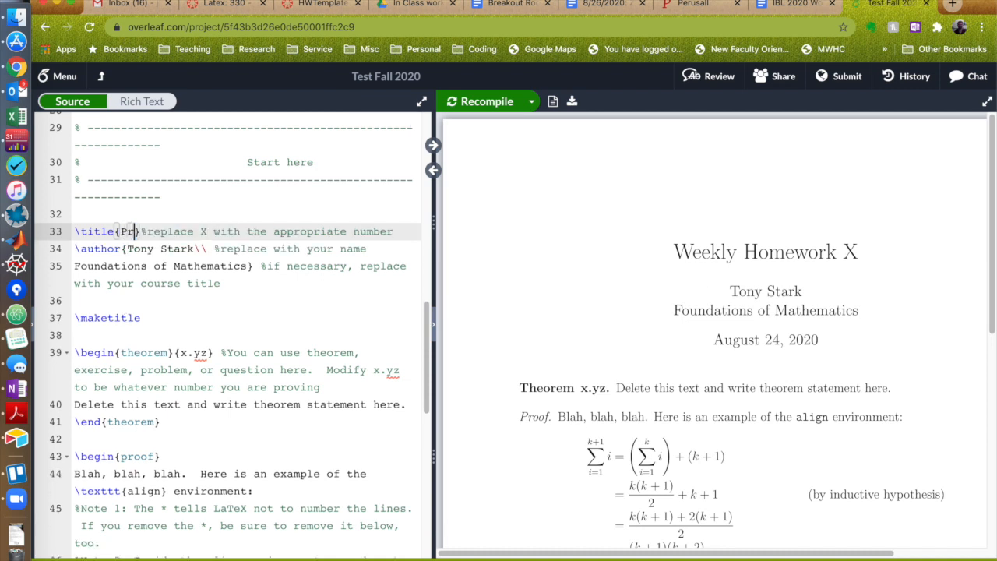
pyautogui.write('ion')
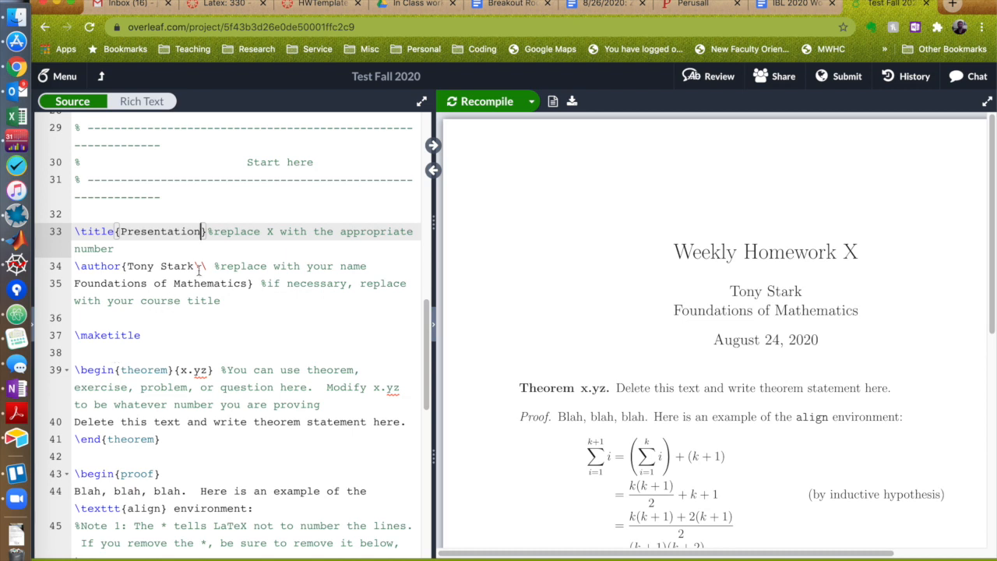
# Replace the placeholder author name in the source with the author's full name and recompile the project
pyautogui.moveTo(196, 266); pyautogui.dragTo(127, 265)
pyautogui.write('Jeb Collins')
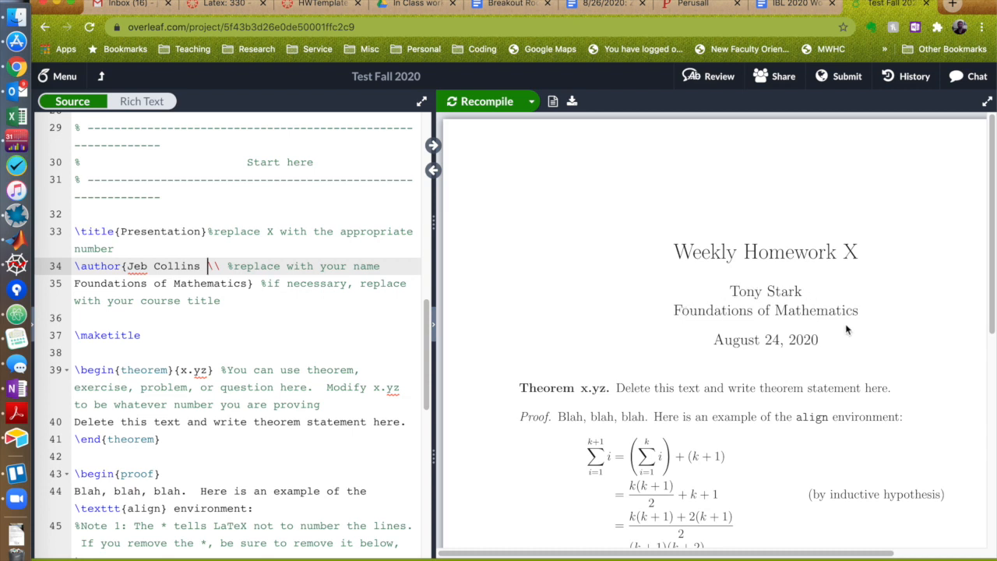
pyautogui.click(484, 101)
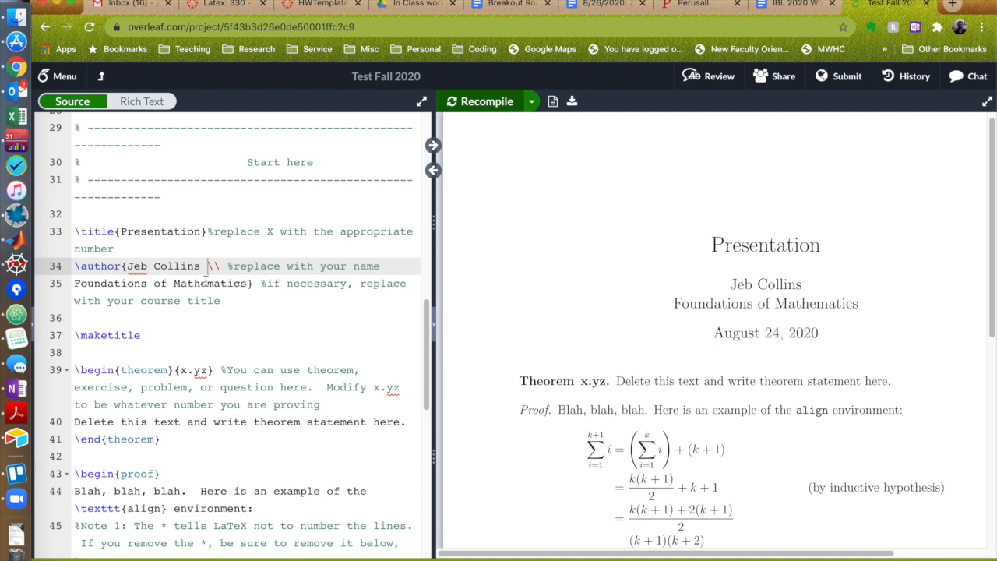
# Add the line \date{August 26, 2020} below the author block and recompile the project
pyautogui.click(222, 300)
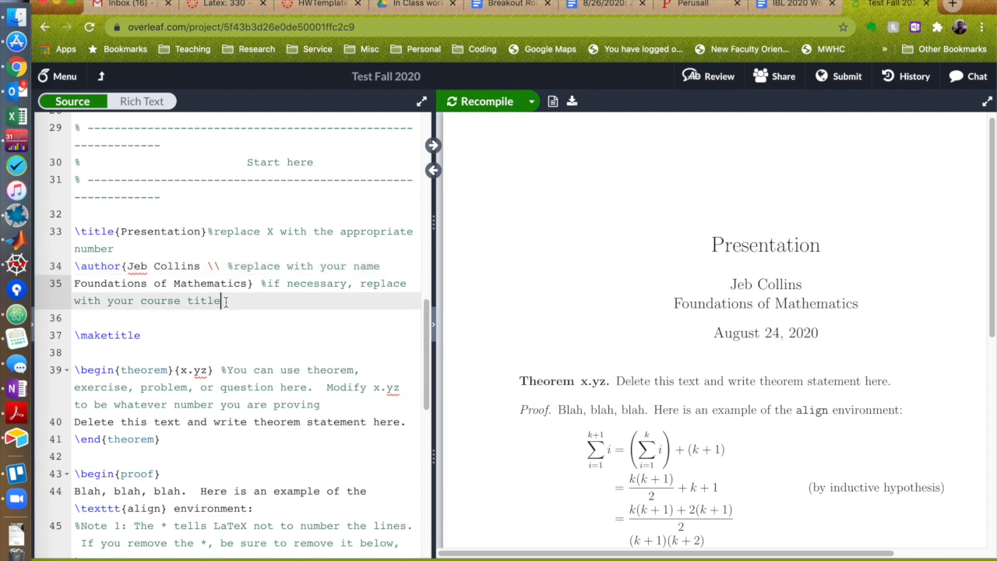
pyautogui.press('Return')
pyautogui.write('\\date')
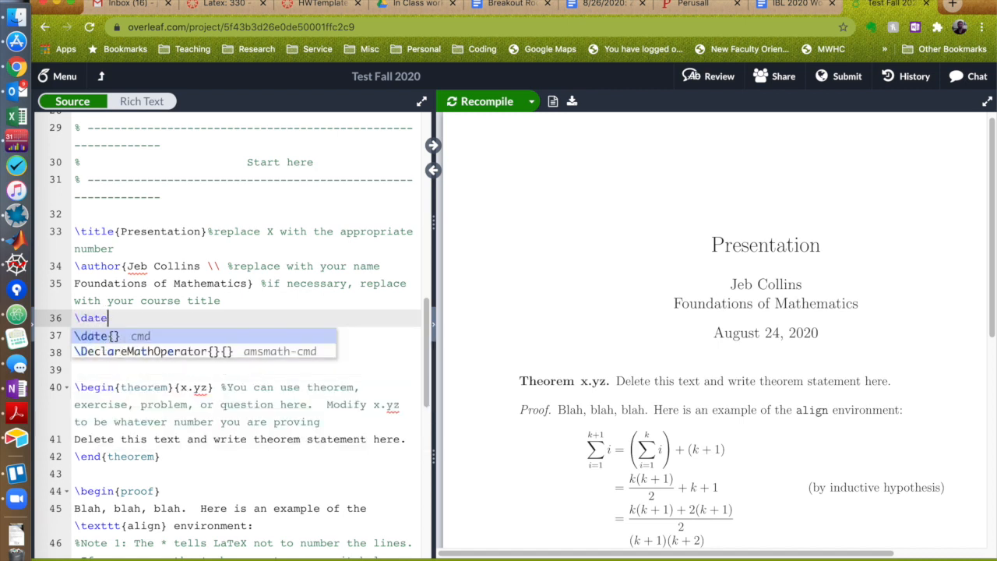
pyautogui.write('{August 26, 2')
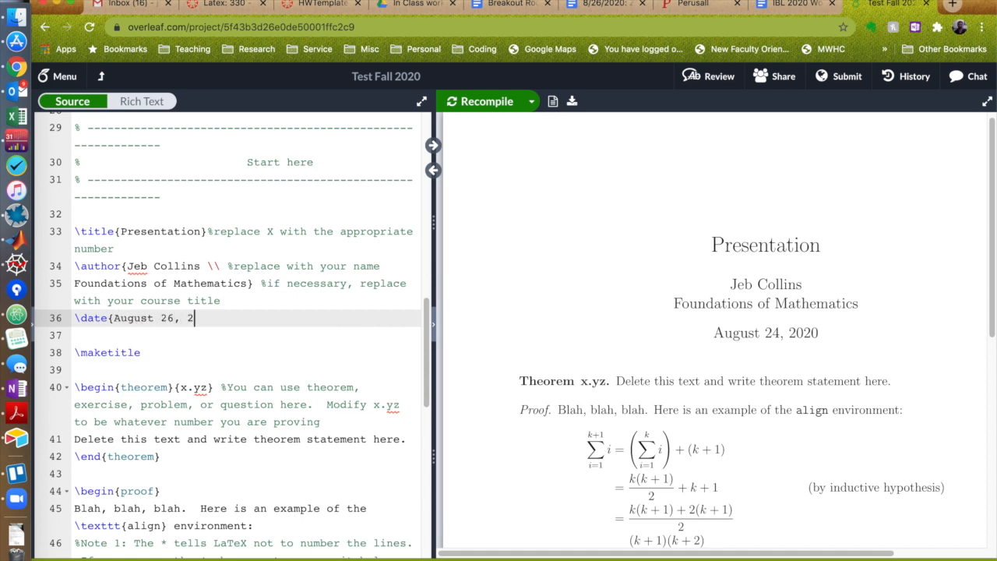
pyautogui.write('020}')
pyautogui.click(483, 104)
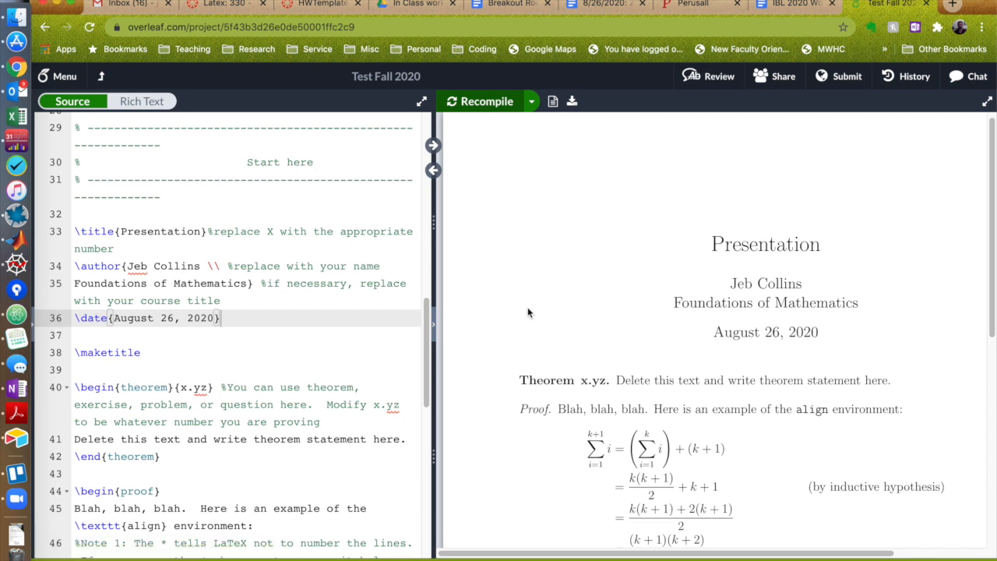
# Set the number of the first theorem environment to 2.23 in place of the x.yz placeholder
pyautogui.scroll(-2, 527, 313)
pyautogui.scroll(-5, 288, 340)
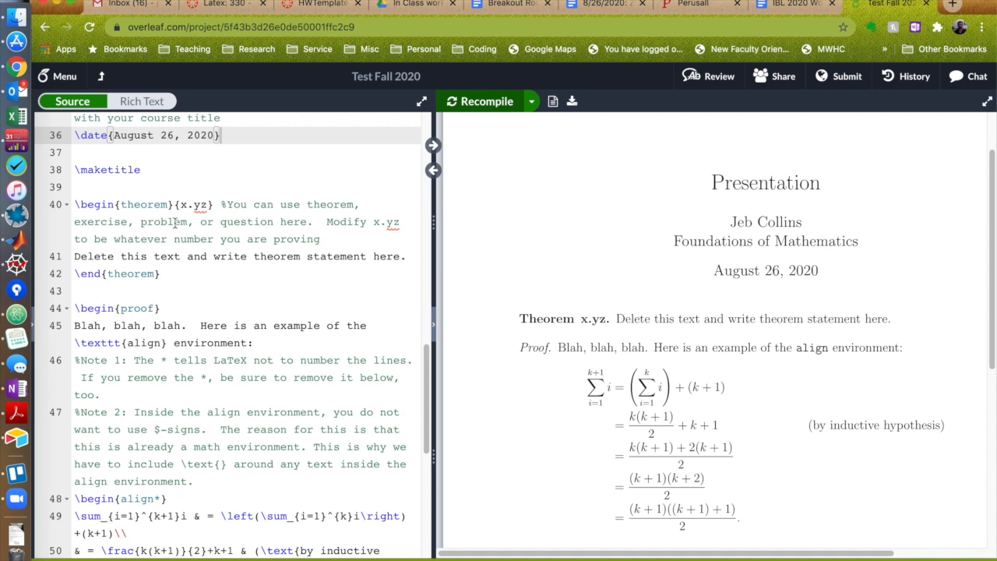
pyautogui.scroll(3, 180, 214)
pyautogui.scroll(-4, 181, 214)
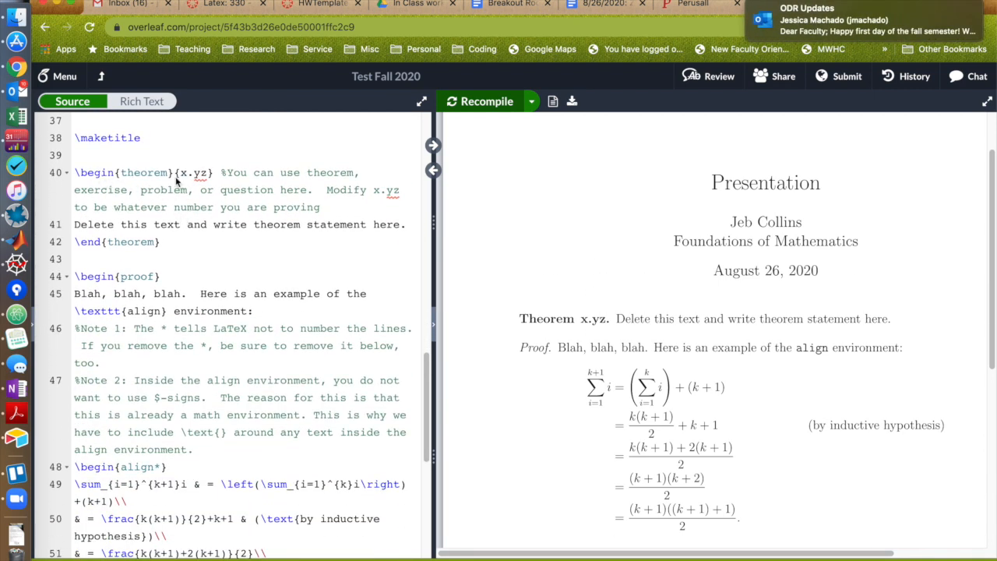
pyautogui.moveTo(74, 172); pyautogui.dragTo(181, 172)
pyautogui.moveTo(74, 243); pyautogui.dragTo(210, 237)
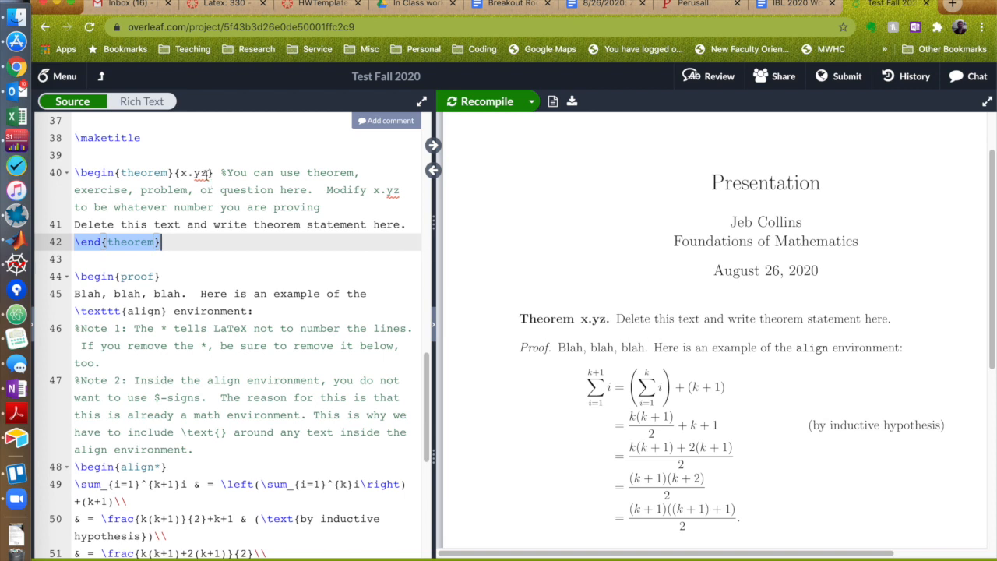
pyautogui.click(209, 172)
pyautogui.press('BackSpace')
pyautogui.press('BackSpace')
pyautogui.press('BackSpace')
pyautogui.press('BackSpace')
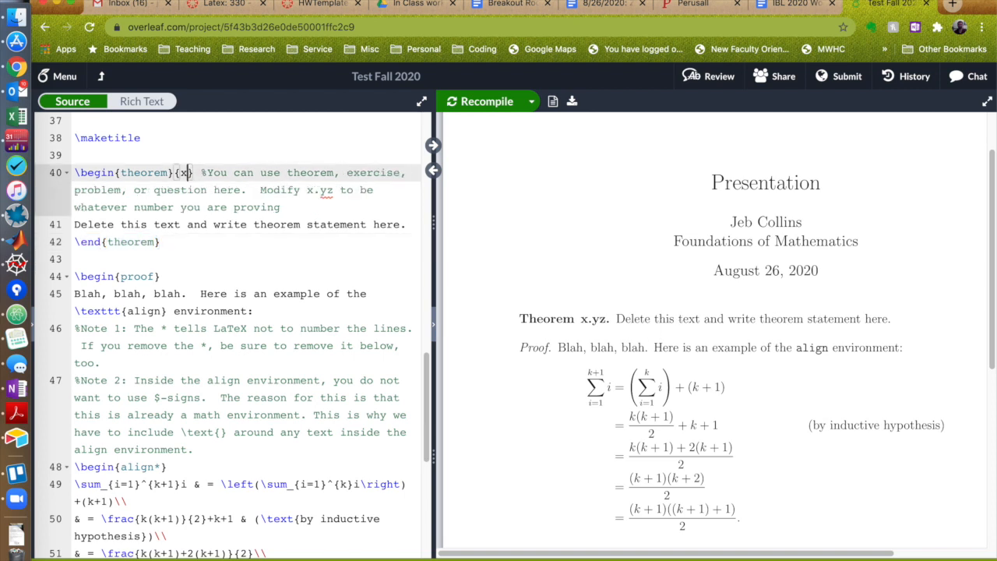
pyautogui.write('2.23')
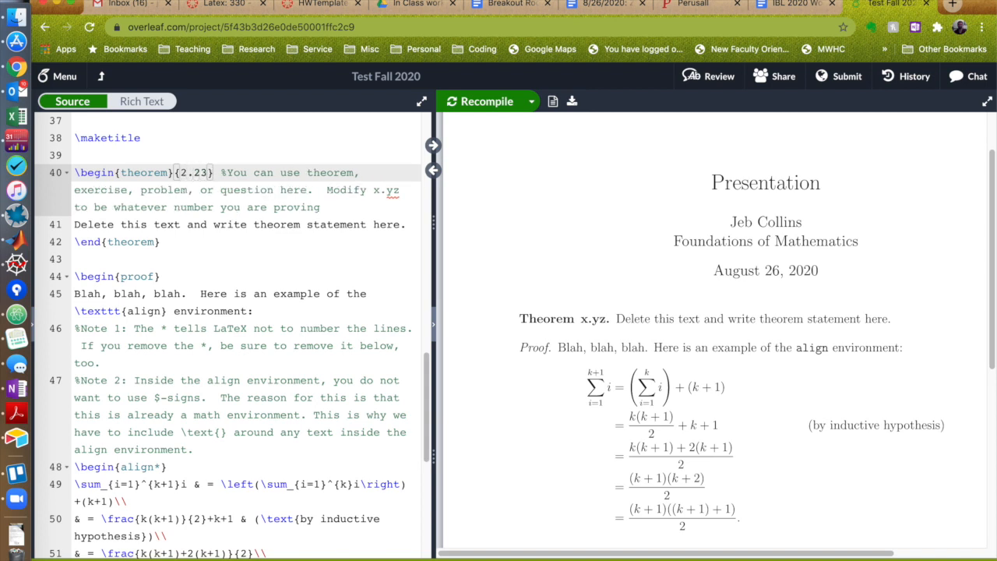
# Examine the first theorem's statement line and where its proof environment begins and ends
pyautogui.moveTo(410, 224); pyautogui.dragTo(57, 224)
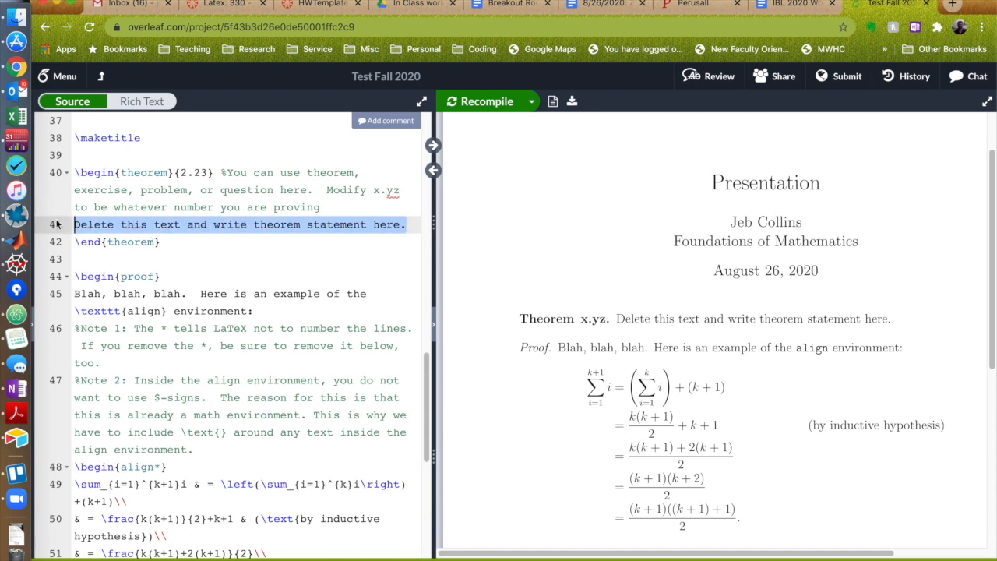
pyautogui.moveTo(74, 277); pyautogui.dragTo(174, 279)
pyautogui.scroll(-5, 175, 279)
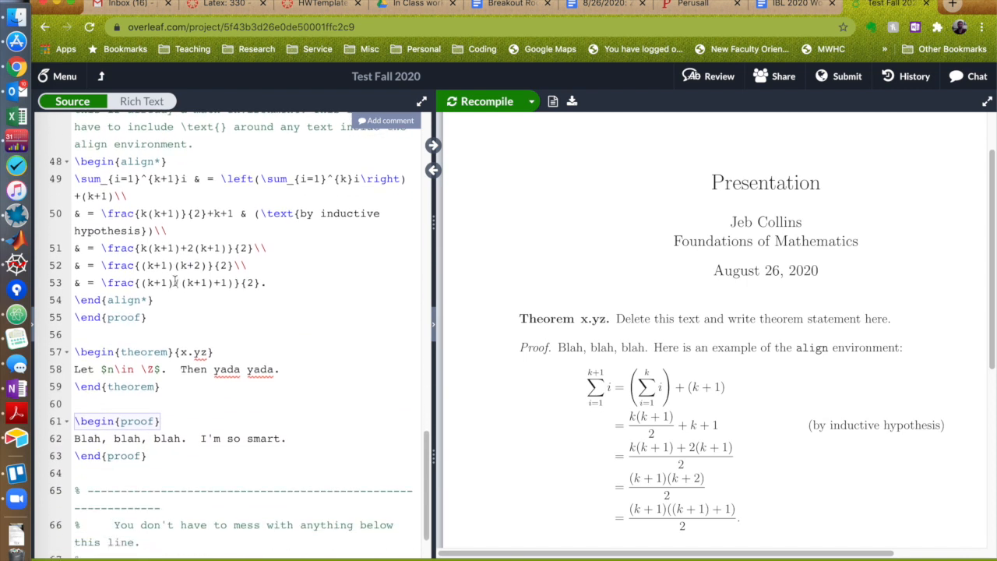
pyautogui.scroll(3, 174, 280)
pyautogui.moveTo(147, 281); pyautogui.dragTo(73, 279)
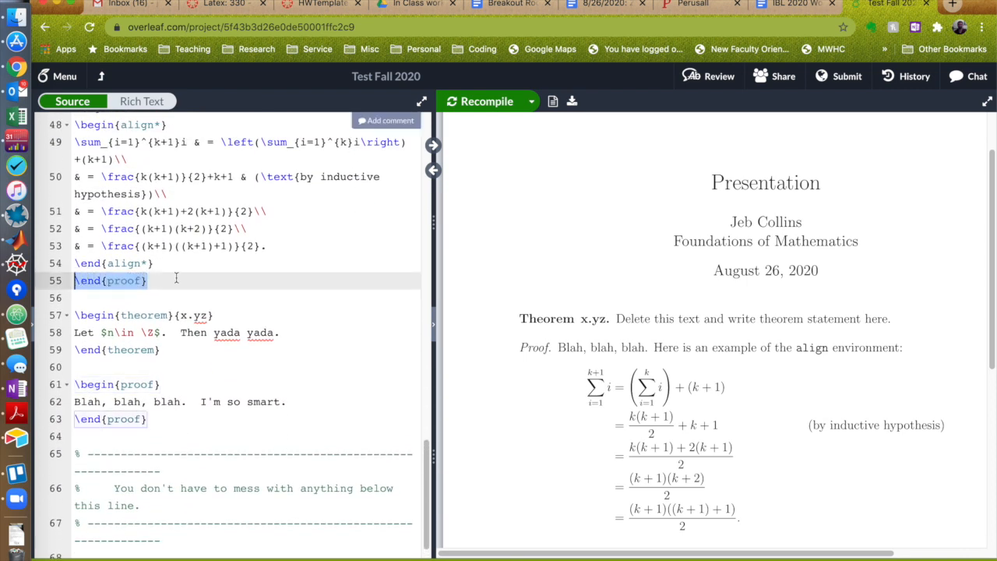
pyautogui.scroll(5, 223, 266)
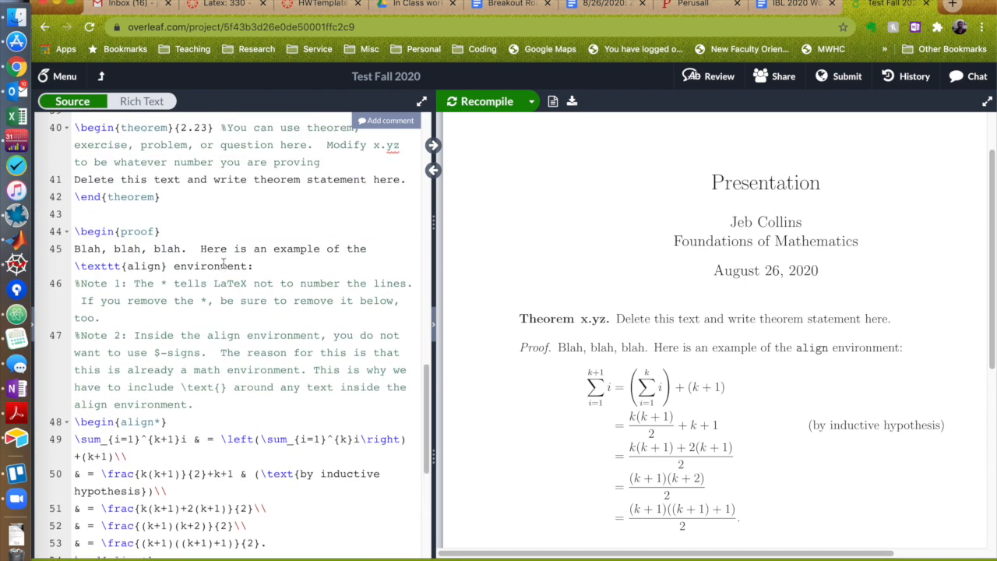
# Set the number of the second theorem environment to 3.2 in place of the x.yz placeholder
pyautogui.scroll(-6, 223, 266)
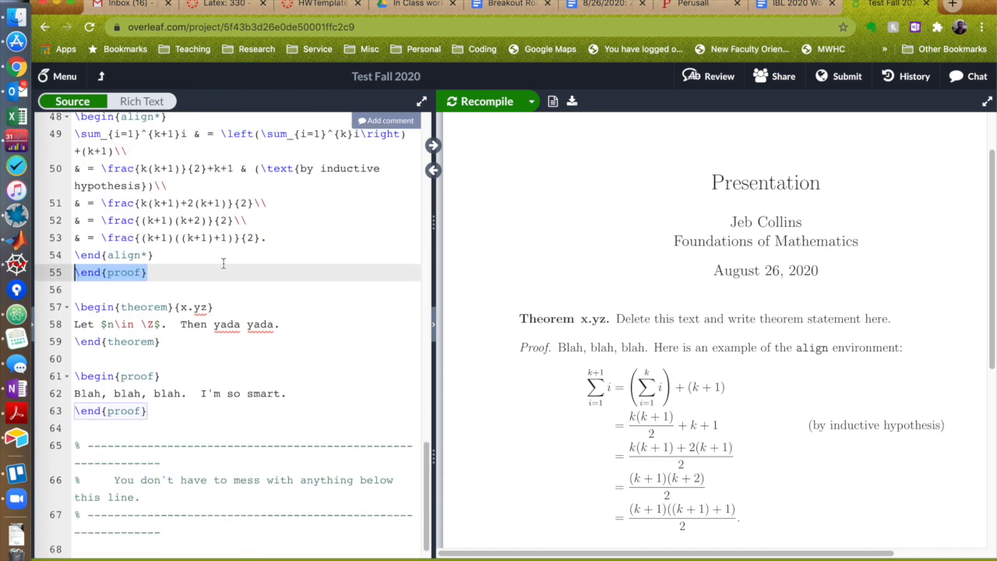
pyautogui.moveTo(207, 236); pyautogui.dragTo(181, 236)
pyautogui.write('3.2')
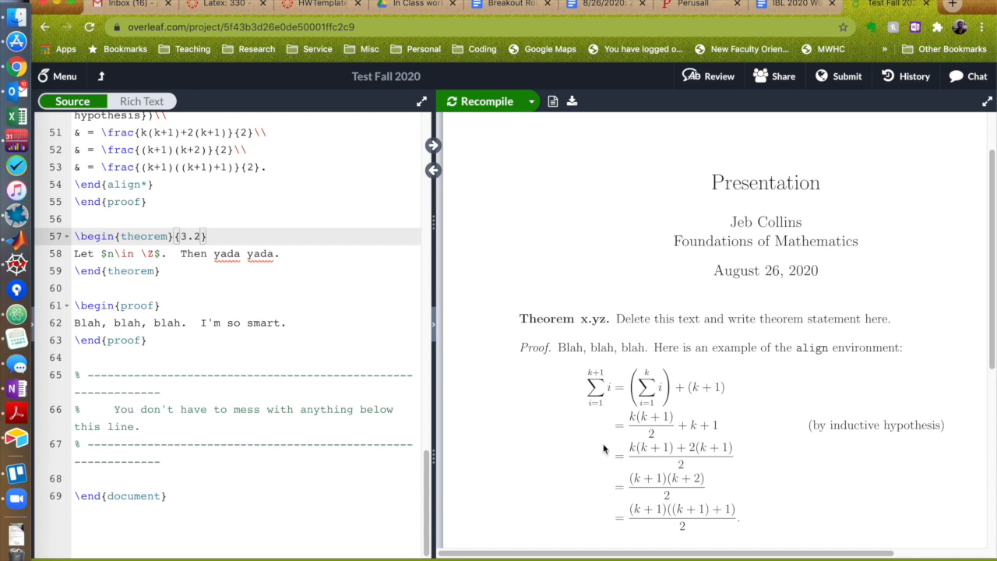
# Try the zoom and fit options of the PDF preview and set it to Fit to Width
pyautogui.scroll(-5, 604, 448)
pyautogui.scroll(5, 604, 449)
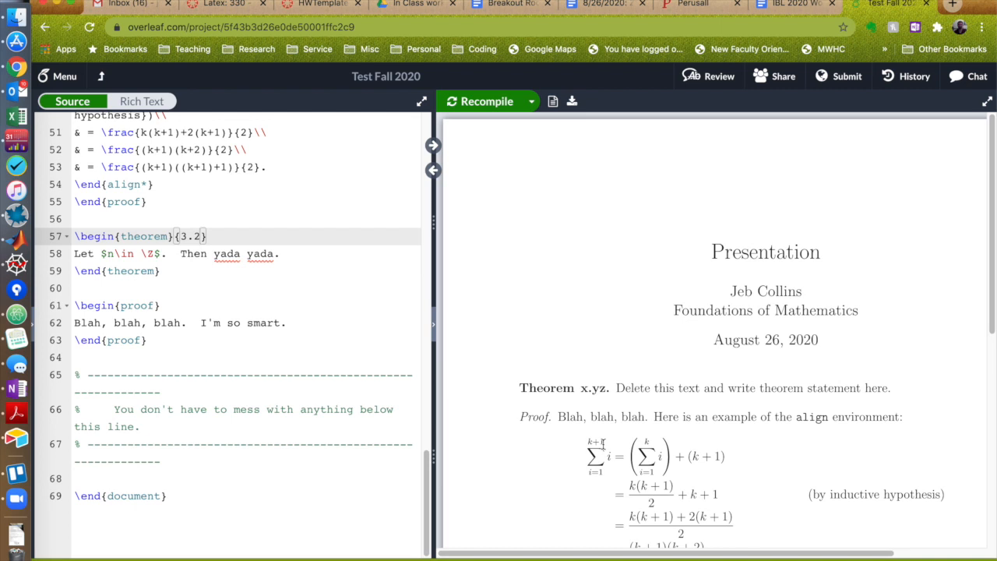
pyautogui.moveTo(537, 140)
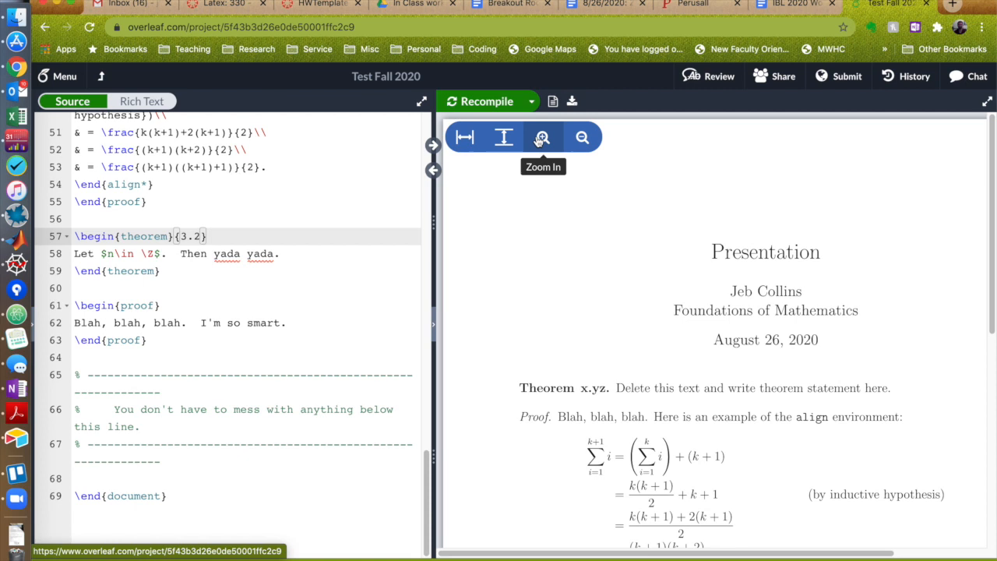
pyautogui.click(582, 138)
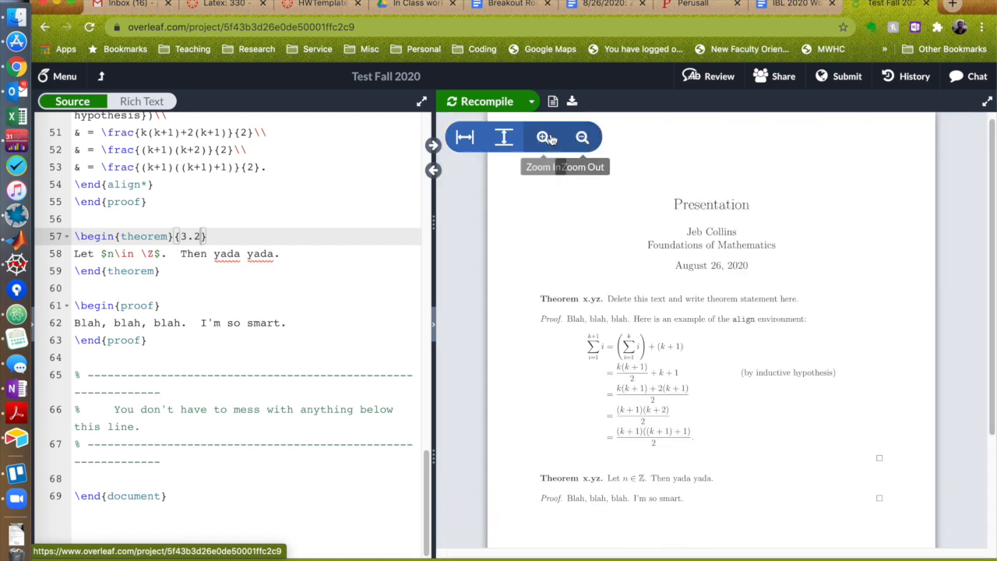
pyautogui.click(543, 138)
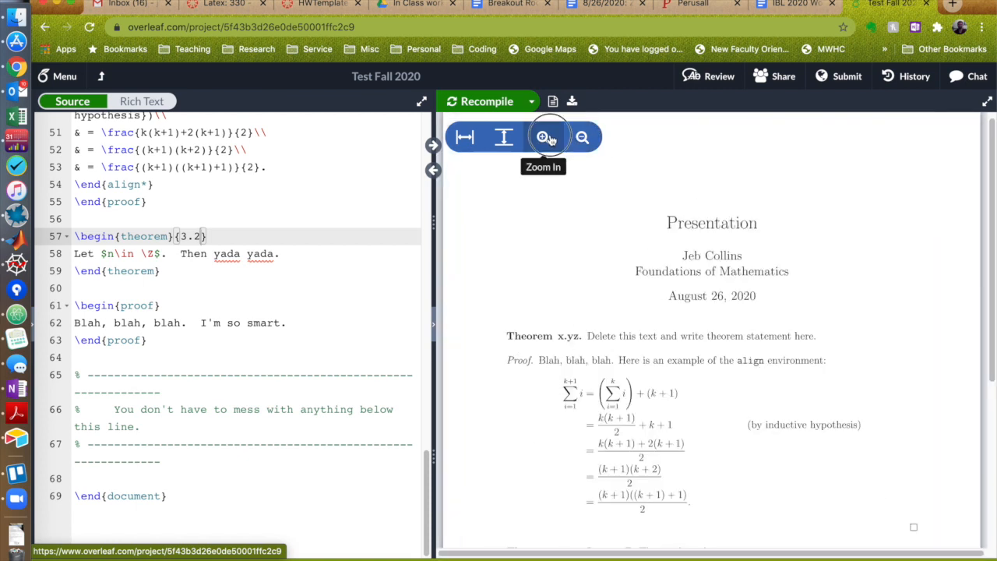
pyautogui.click(503, 137)
pyautogui.click(465, 138)
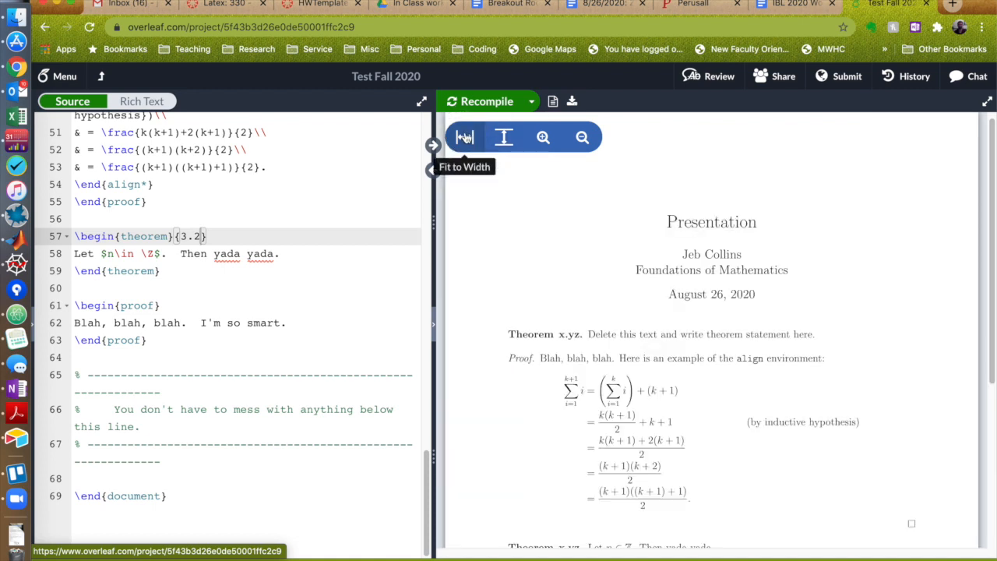
# Turn on Auto Compile for the project
pyautogui.click(532, 103)
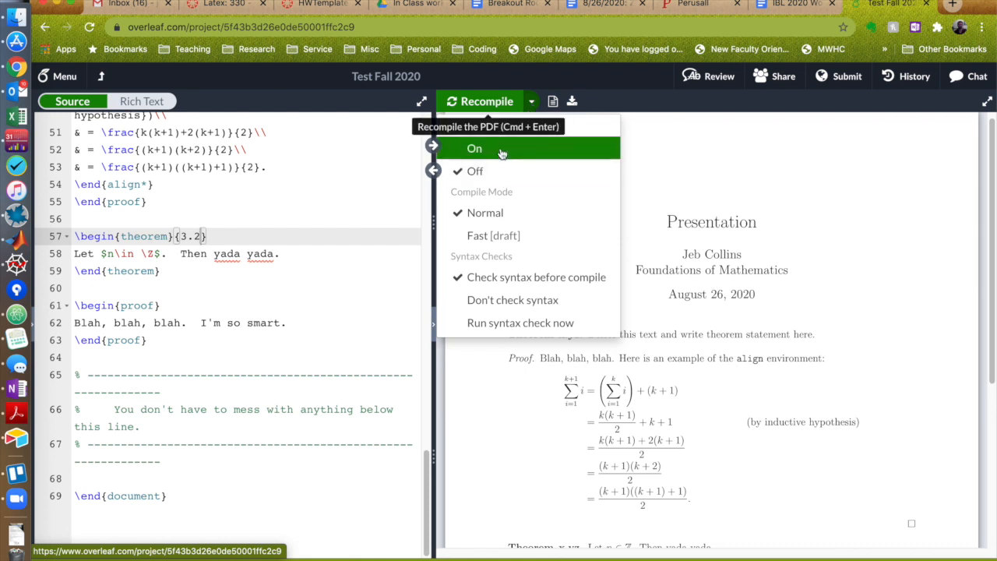
pyautogui.click(502, 150)
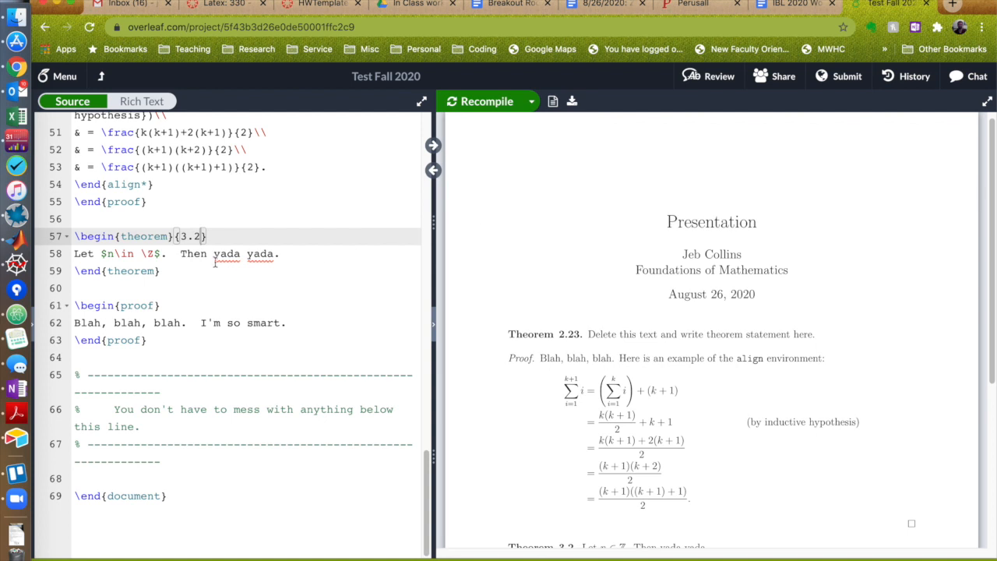
# Change the second theorem's number to 3.3 and save the source to recompile it
pyautogui.click(201, 237)
pyautogui.press('BackSpace')
pyautogui.write('3')
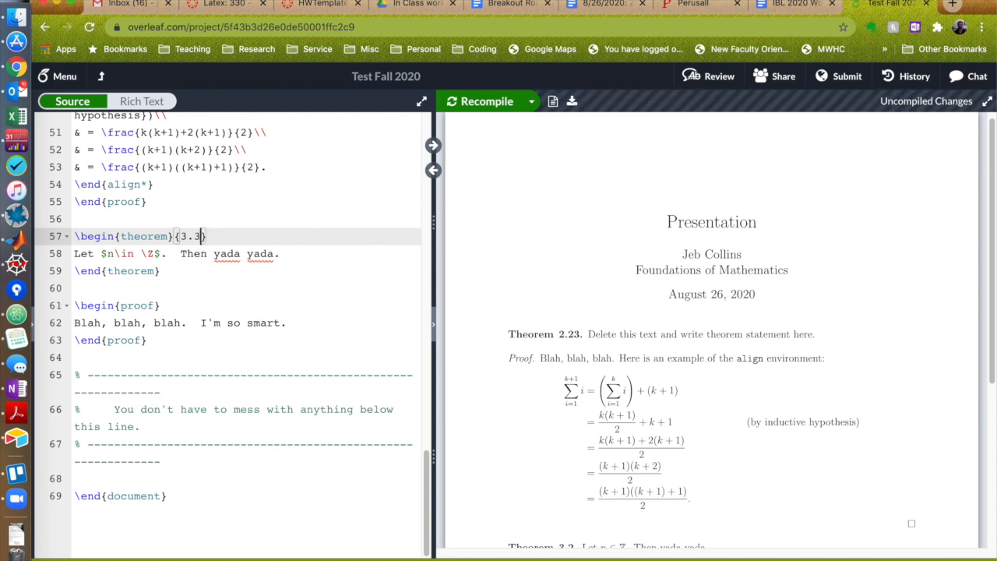
pyautogui.press('super+s')
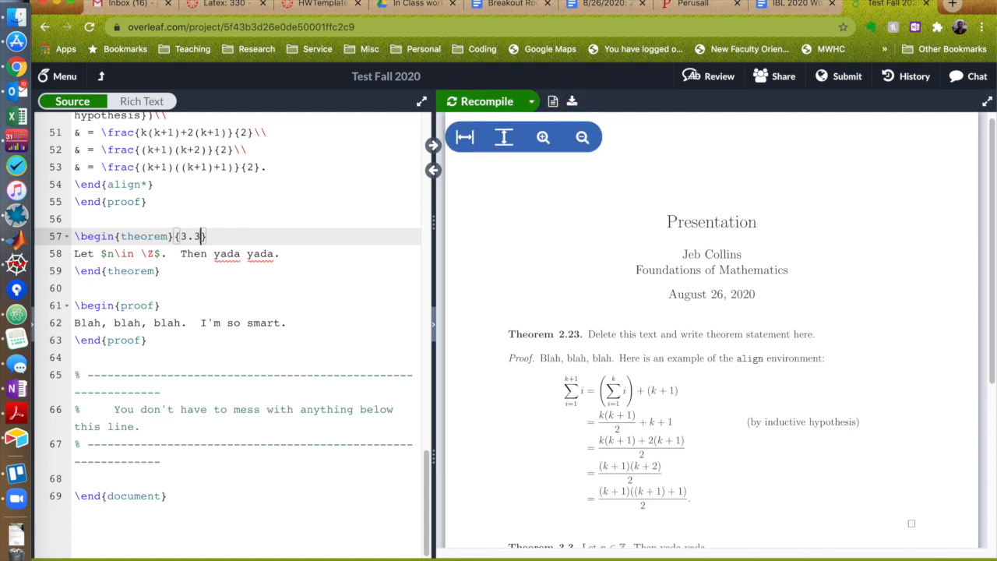
# Check both theorems in the updated PDF and jump to the source code matching the displayed PDF location
pyautogui.scroll(-5, 586, 410)
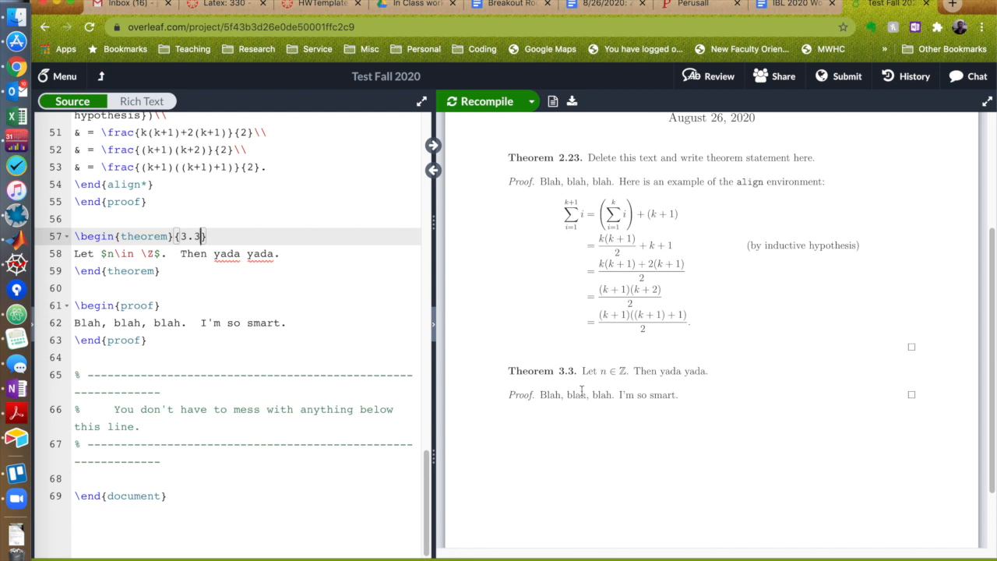
pyautogui.scroll(3, 577, 186)
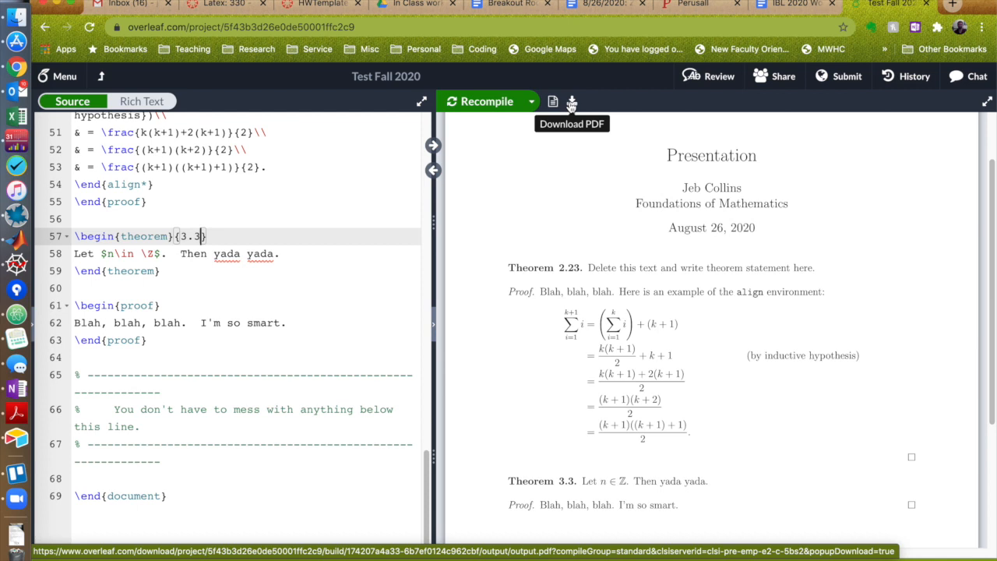
pyautogui.click(433, 172)
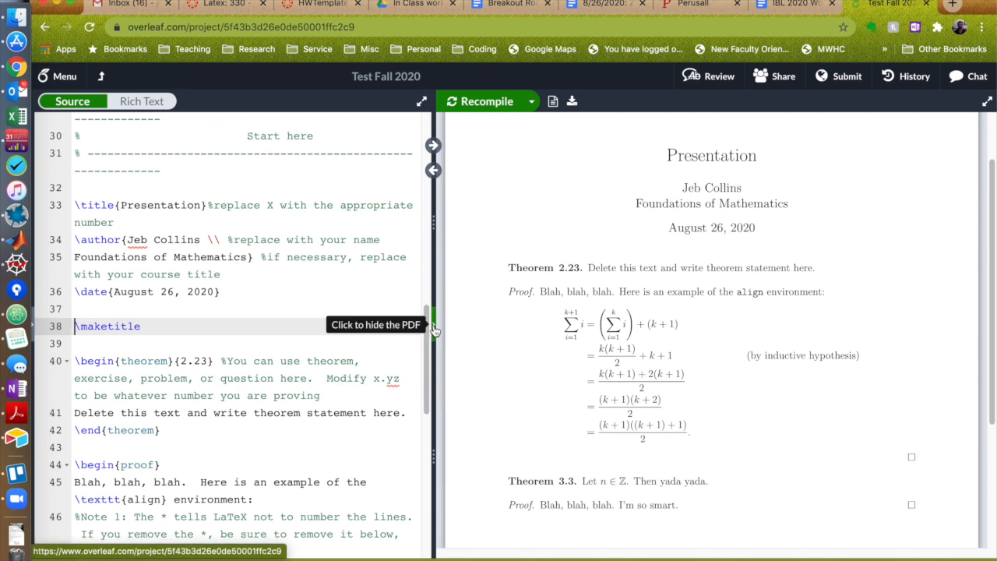
# Hide and restore the PDF preview, and widen it by narrowing the source editor to a slim column
pyautogui.click(434, 331)
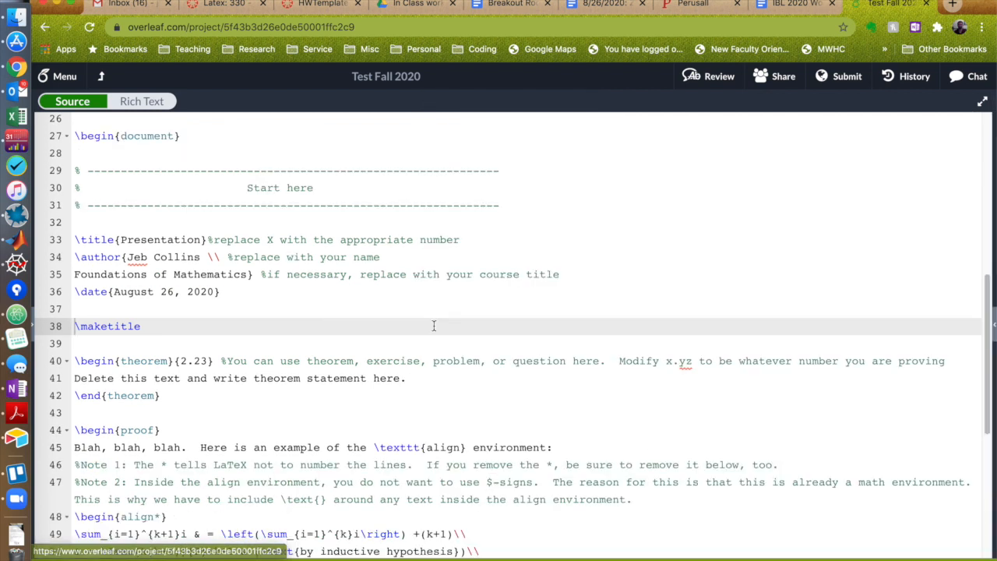
pyautogui.click(992, 331)
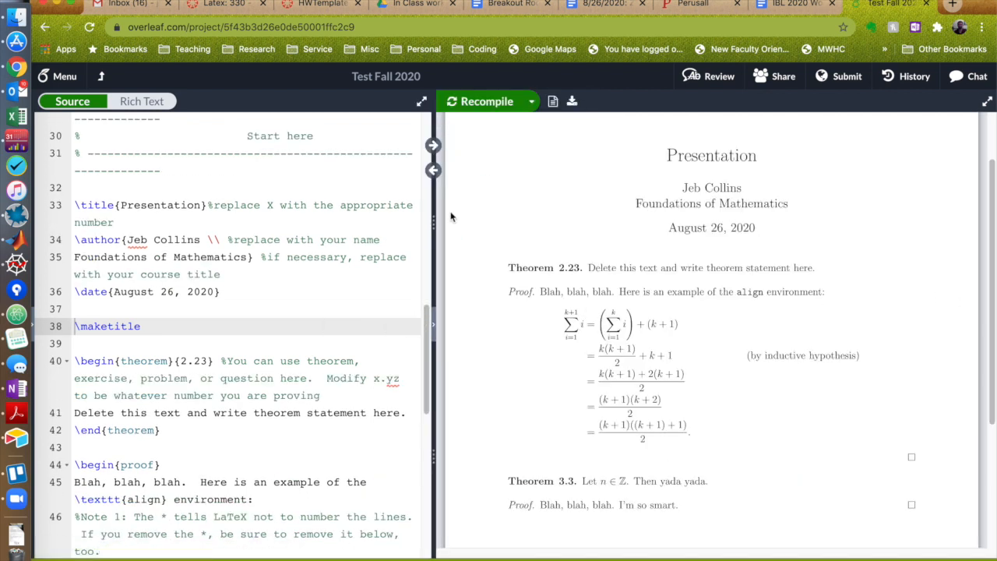
pyautogui.moveTo(432, 222); pyautogui.dragTo(155, 218)
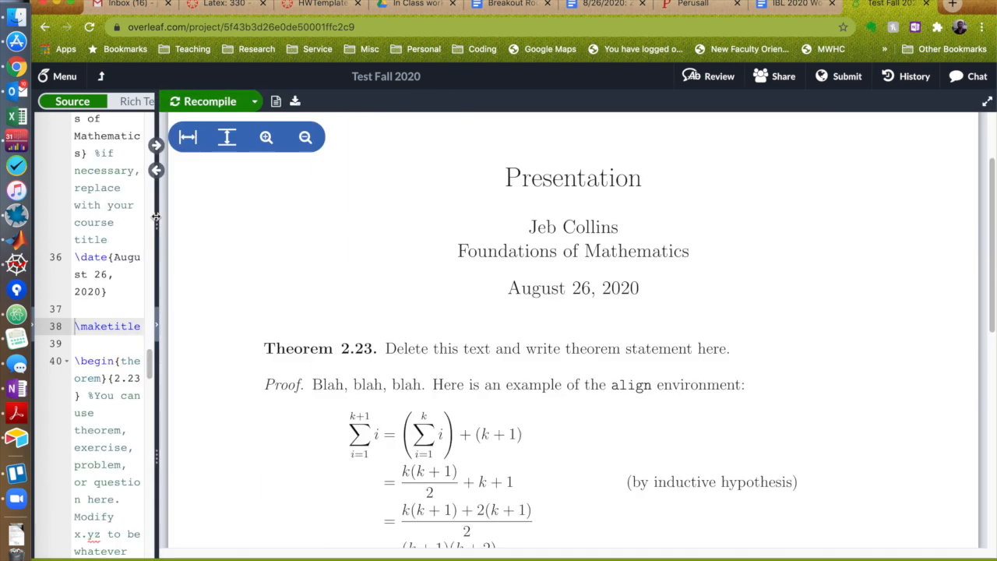